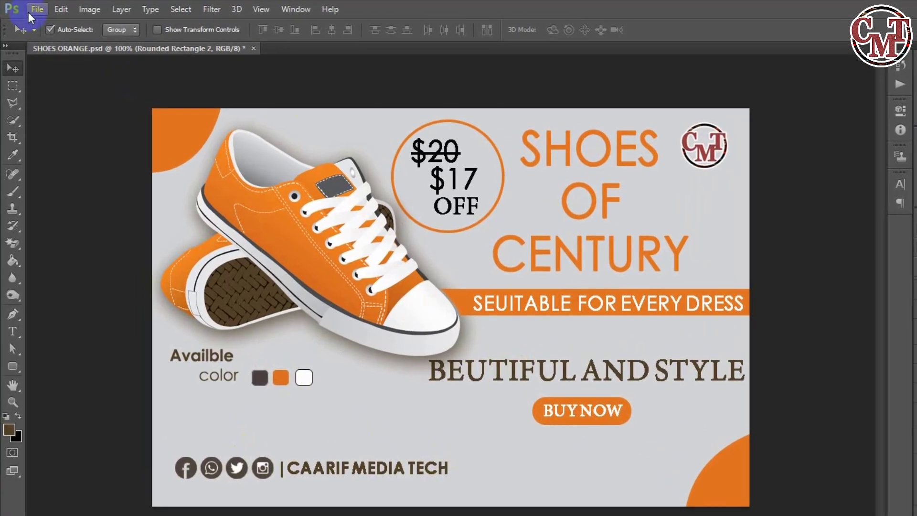
- Create a new white RGB document 900 pixels wide and 600 pixels high at 300 pixels/inch
{"action": "left_click", "coordinate": [29, 9]}
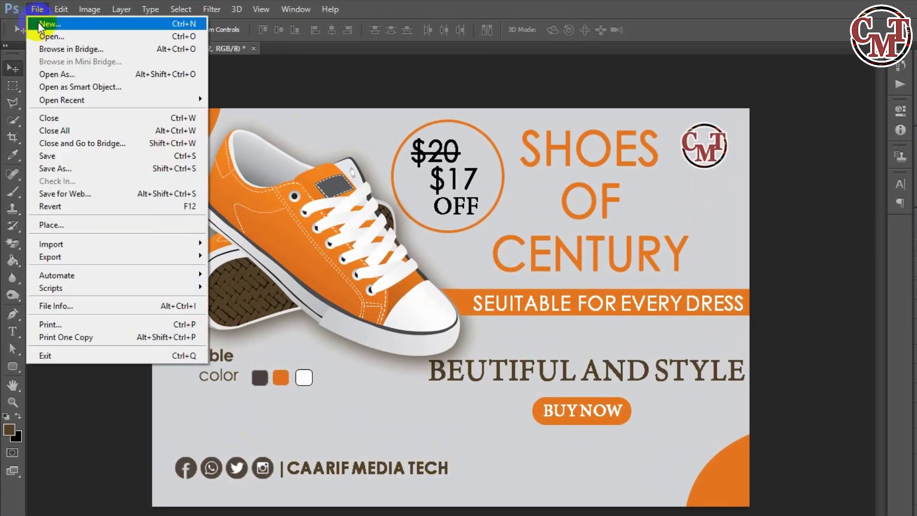
{"action": "left_click", "coordinate": [39, 24]}
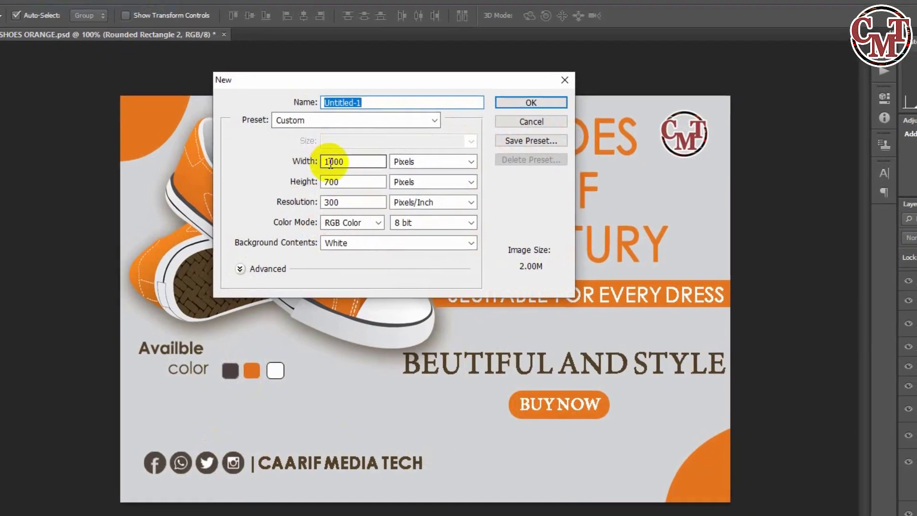
{"action": "left_click", "coordinate": [358, 173]}
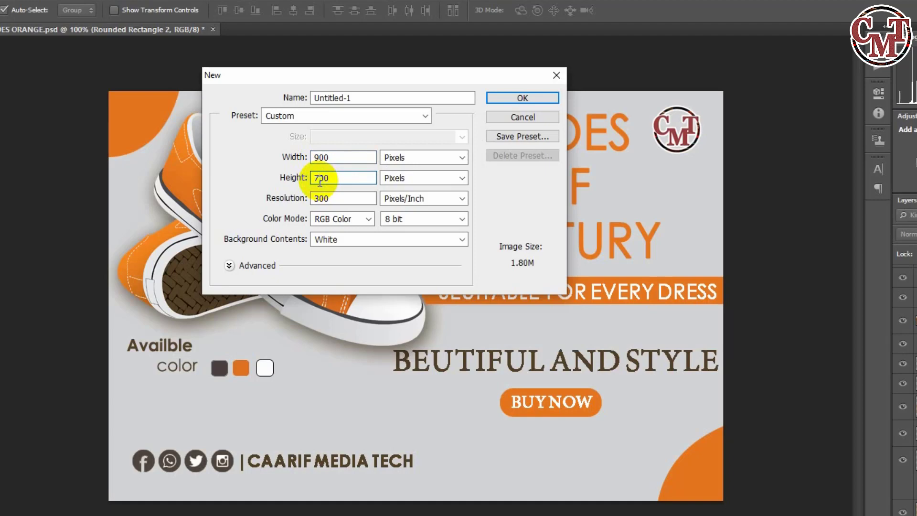
{"action": "key", "text": "BackSpace"}
{"action": "type", "text": "600"}
{"action": "left_click", "coordinate": [342, 200]}
{"action": "left_click_drag", "start_coordinate": [342, 200], "coordinate": [270, 207]}
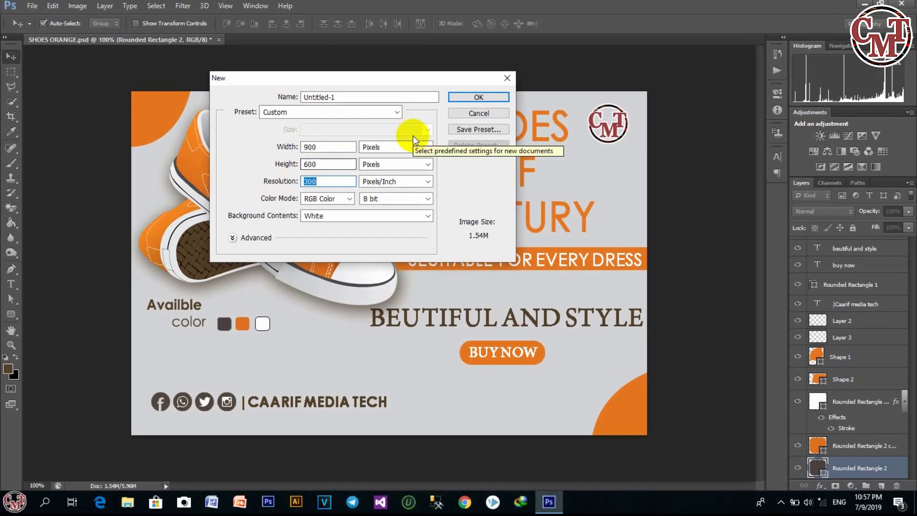
{"action": "left_click", "coordinate": [466, 97]}
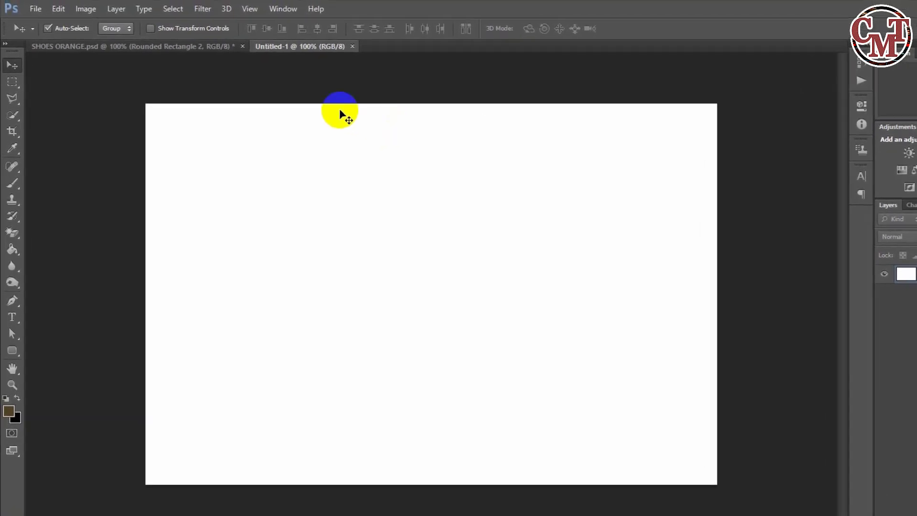
- Open the orange sneaker image shoes-png-sneaker-png-transparent-image-2500 from the smoke effect folder
{"action": "left_click", "coordinate": [36, 9]}
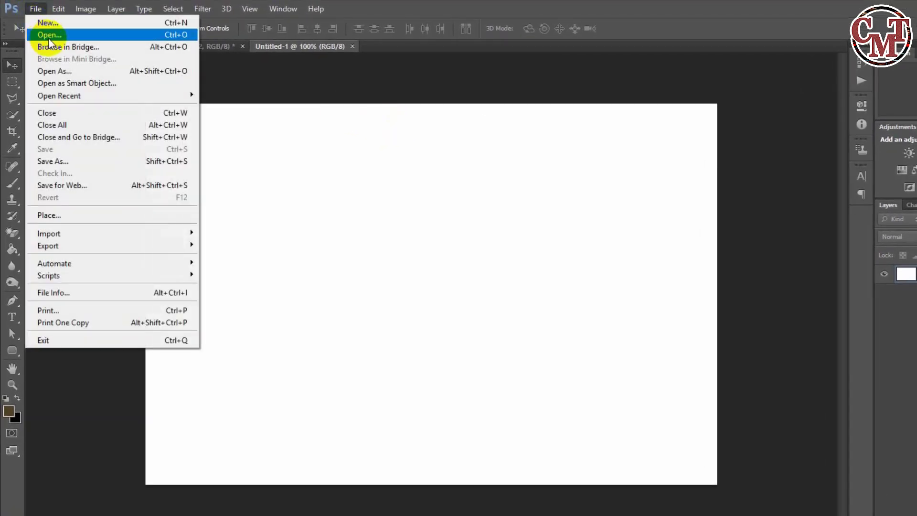
{"action": "left_click", "coordinate": [28, 35]}
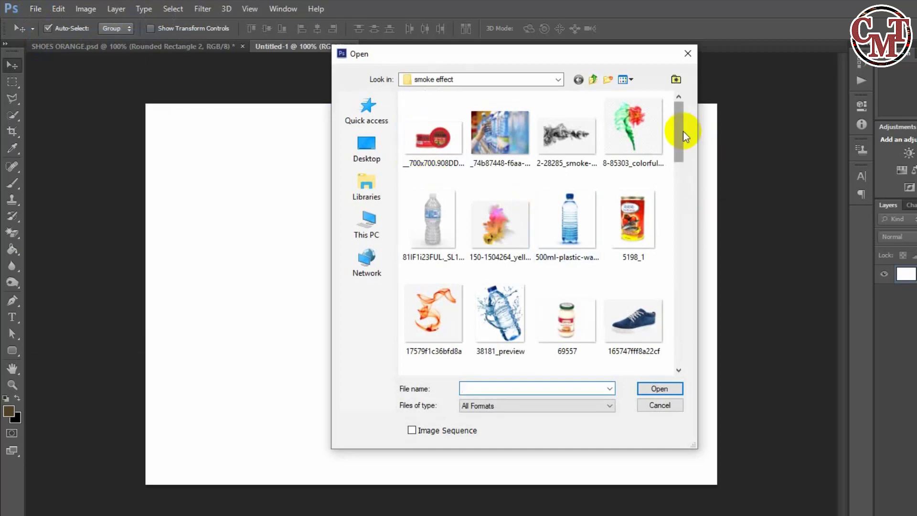
{"action": "left_click_drag", "start_coordinate": [681, 127], "coordinate": [679, 268]}
{"action": "scroll", "coordinate": [664, 269], "scroll_direction": "down", "scroll_amount": 3}
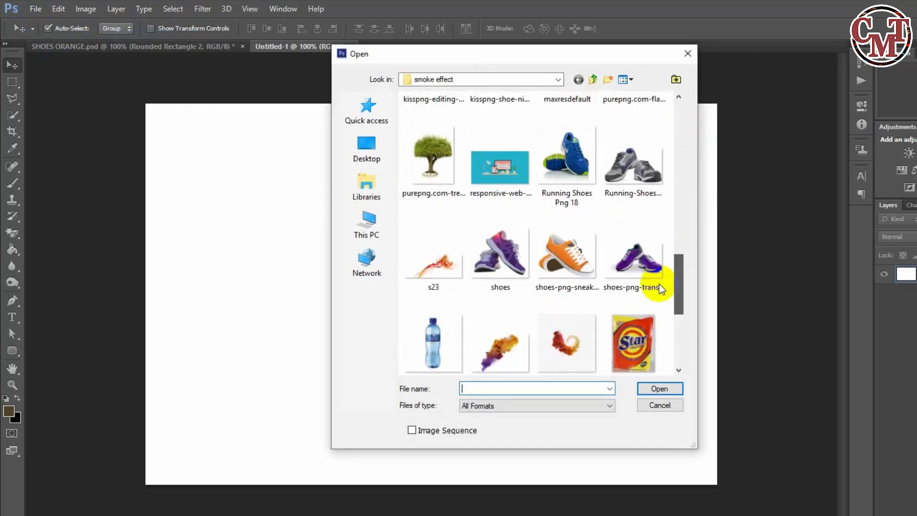
{"action": "left_click", "coordinate": [541, 235]}
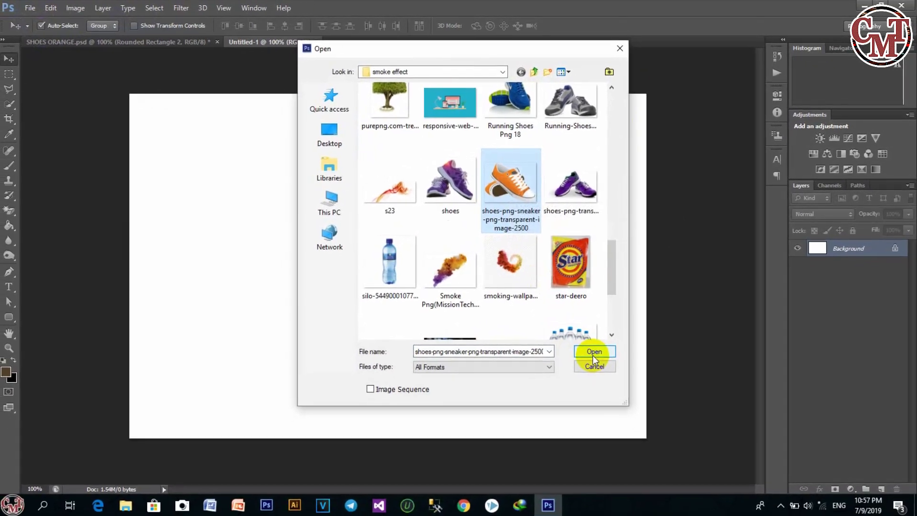
{"action": "left_click", "coordinate": [591, 356]}
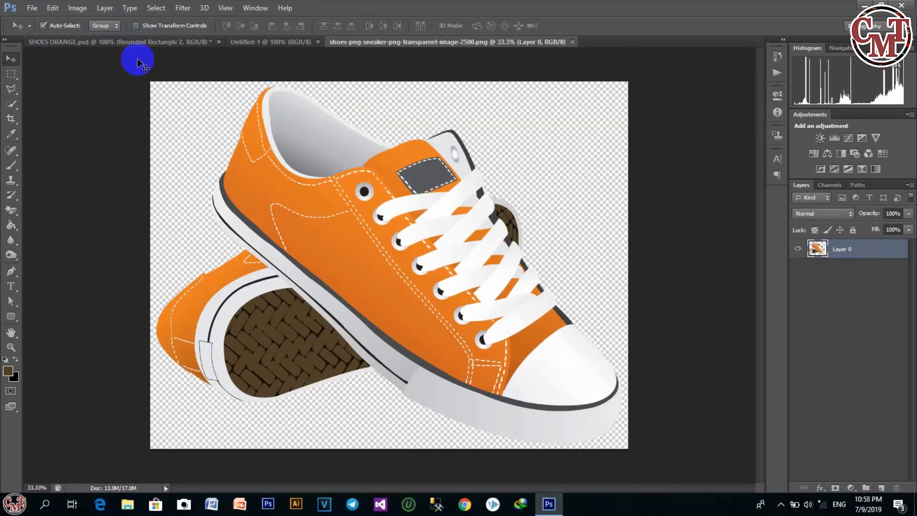
- Copy the sneaker layer from its image file into the blank Untitled-1 document
{"action": "left_click", "coordinate": [266, 42]}
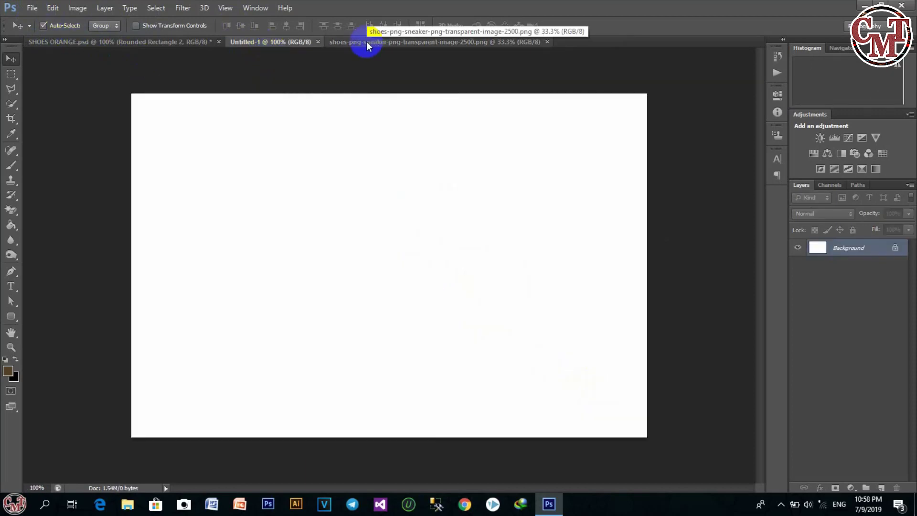
{"action": "left_click", "coordinate": [366, 41]}
{"action": "left_click", "coordinate": [366, 218]}
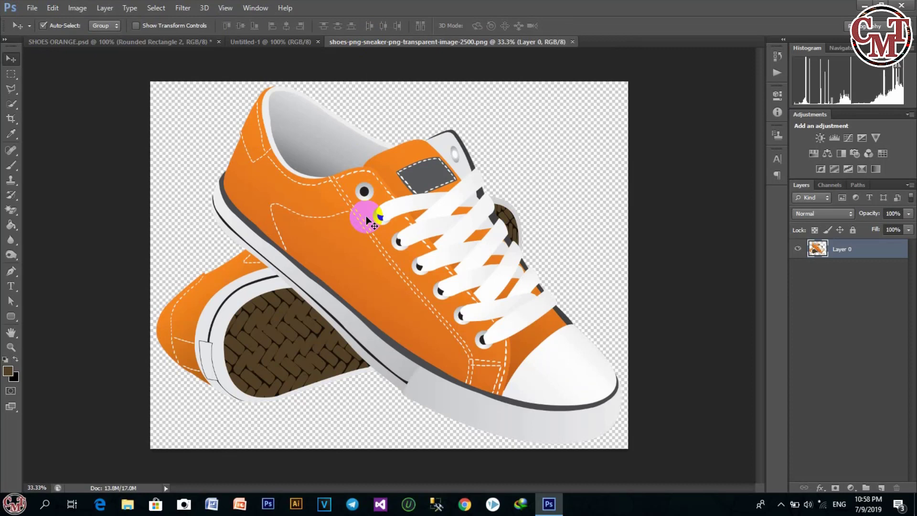
{"action": "left_click_drag", "start_coordinate": [366, 219], "coordinate": [296, 193]}
- Scale the sneaker to about 21% width and 18% height and place it in the left half of the canvas
{"action": "key", "text": "ctrl+t"}
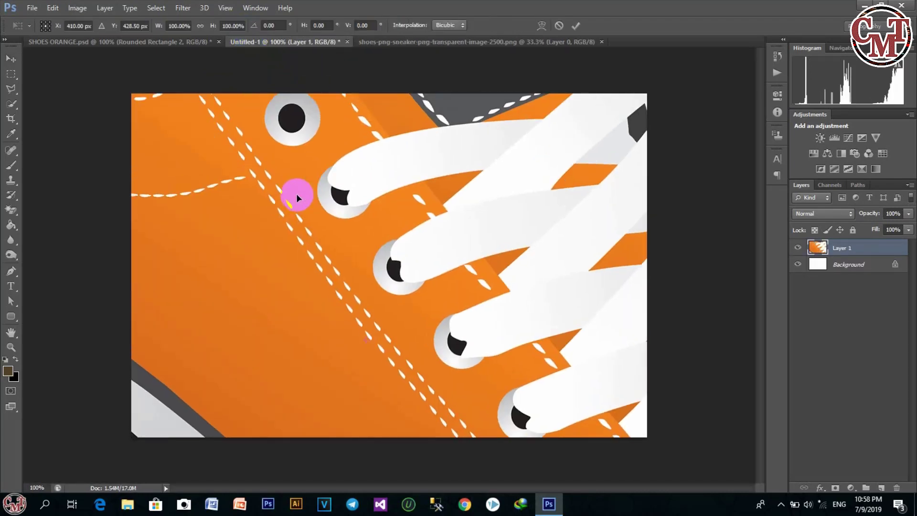
{"action": "left_click_drag", "start_coordinate": [218, 171], "coordinate": [632, 457]}
{"action": "left_click", "coordinate": [86, 87]}
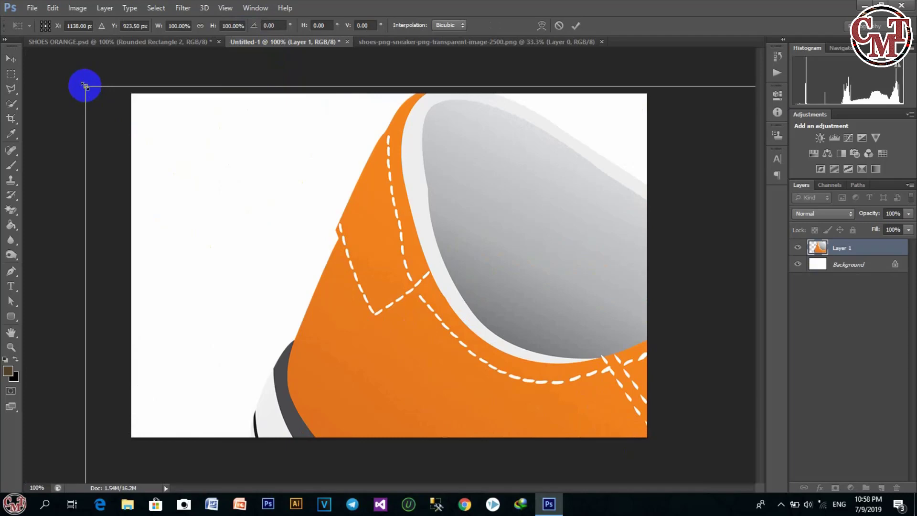
{"action": "left_click_drag", "start_coordinate": [86, 87], "coordinate": [587, 382]}
{"action": "left_click_drag", "start_coordinate": [618, 461], "coordinate": [228, 86]}
{"action": "left_click_drag", "start_coordinate": [149, 62], "coordinate": [467, 332]}
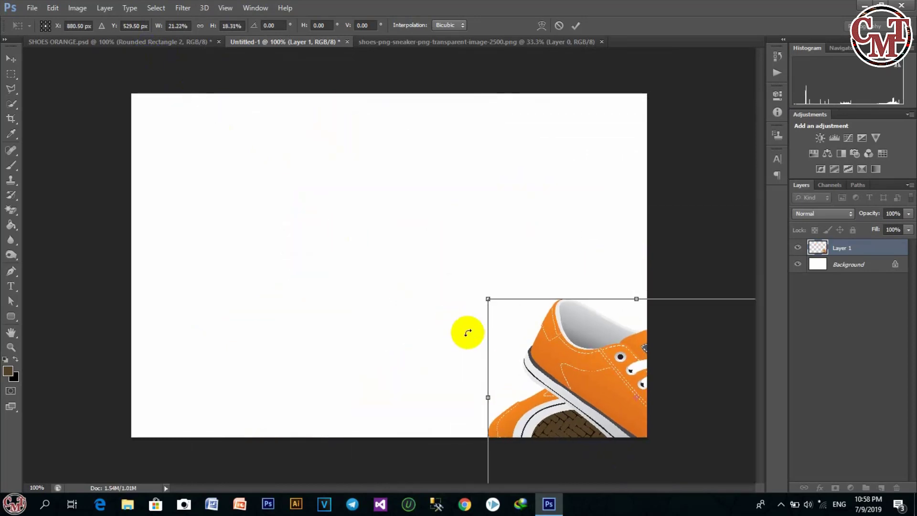
{"action": "left_click_drag", "start_coordinate": [557, 357], "coordinate": [246, 199]}
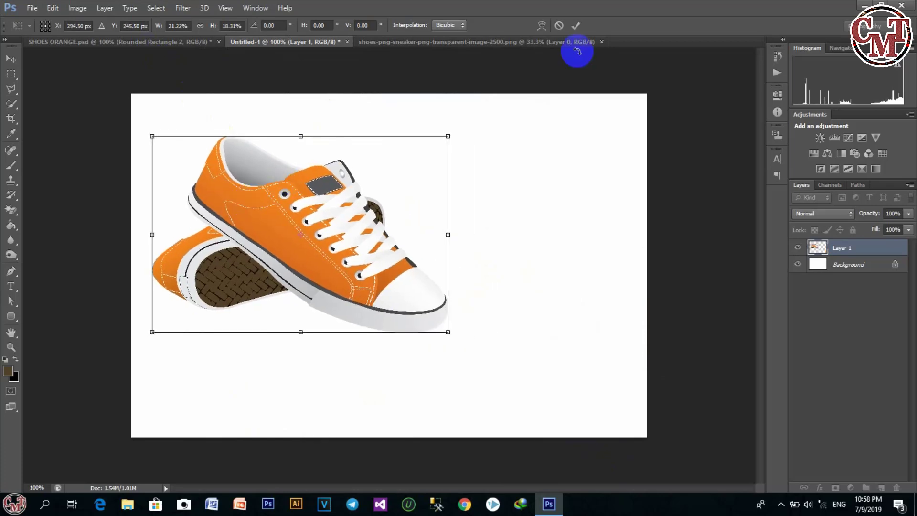
{"action": "left_click", "coordinate": [576, 25]}
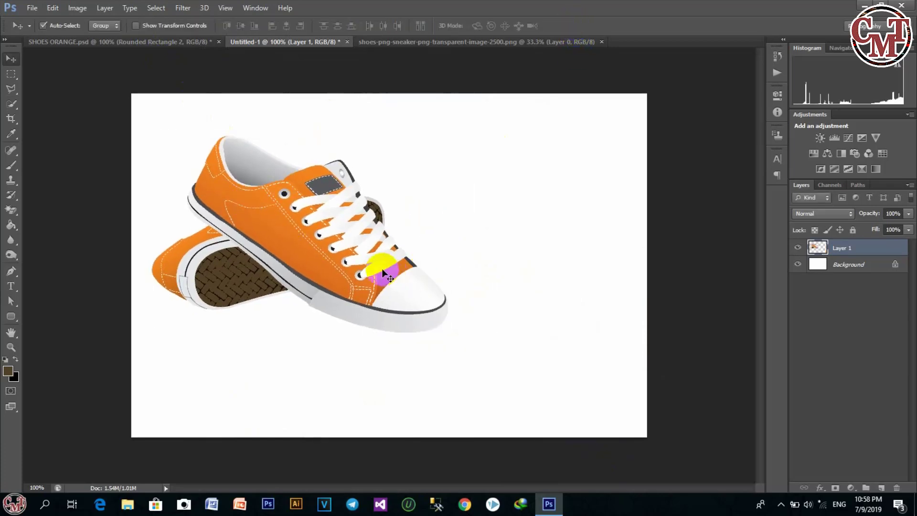
- Transform the sneaker to about 95% width and 106% height, and shift it slightly down and left
{"action": "key", "text": "ctrl+t"}
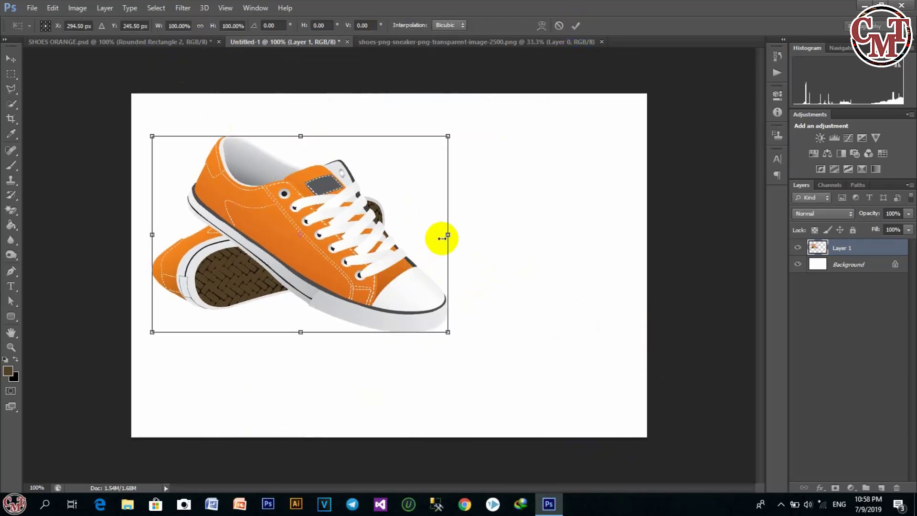
{"action": "left_click_drag", "start_coordinate": [447, 235], "coordinate": [433, 234]}
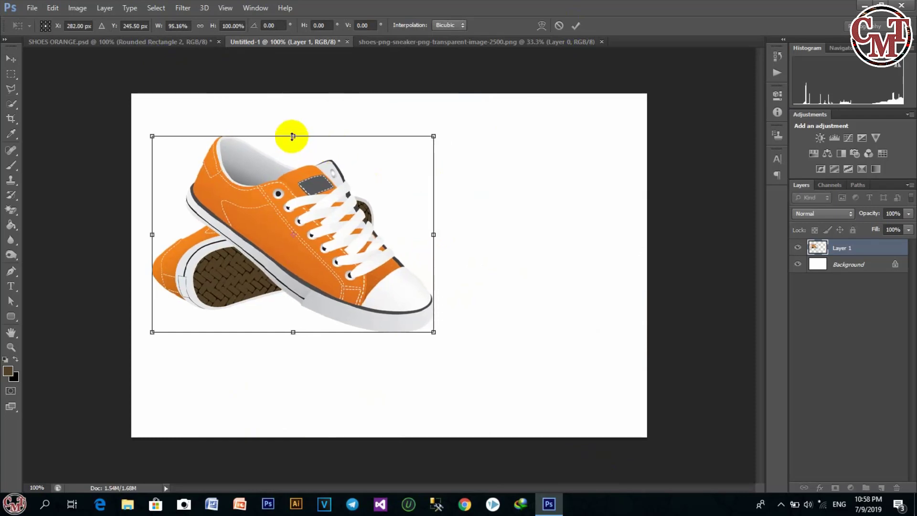
{"action": "left_click_drag", "start_coordinate": [293, 137], "coordinate": [293, 125]}
{"action": "left_click", "coordinate": [576, 25]}
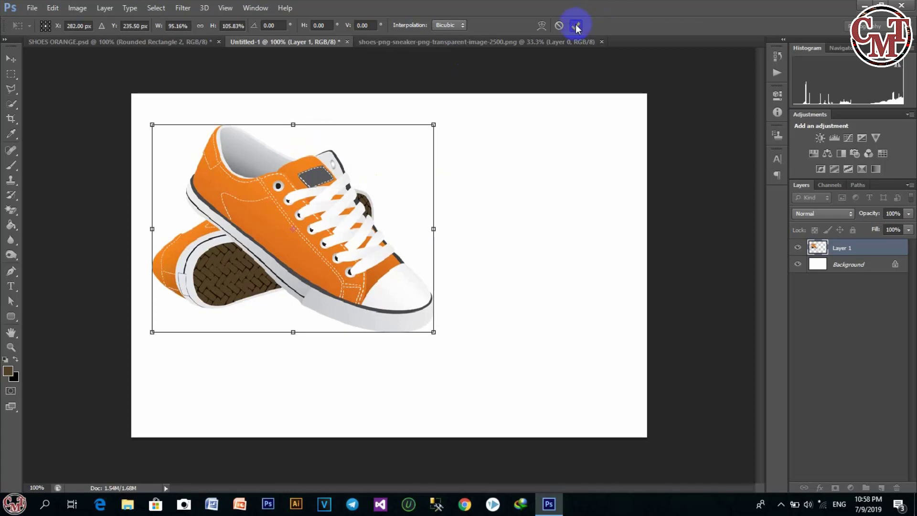
{"action": "mouse_move", "coordinate": [318, 272]}
{"action": "left_mouse_down"}
{"action": "mouse_move", "coordinate": [331, 294]}
{"action": "mouse_move", "coordinate": [302, 282]}
{"action": "mouse_move", "coordinate": [314, 282]}
{"action": "mouse_move", "coordinate": [308, 276]}
{"action": "left_mouse_up"}
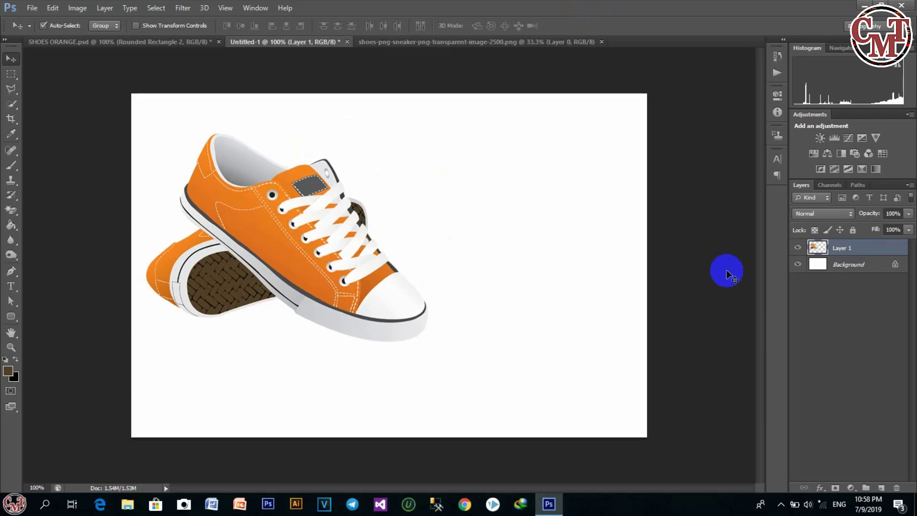
- Convert the locked Background into a regular layer named Layer 0
{"action": "left_click", "coordinate": [830, 266]}
{"action": "double_click", "coordinate": [820, 266]}
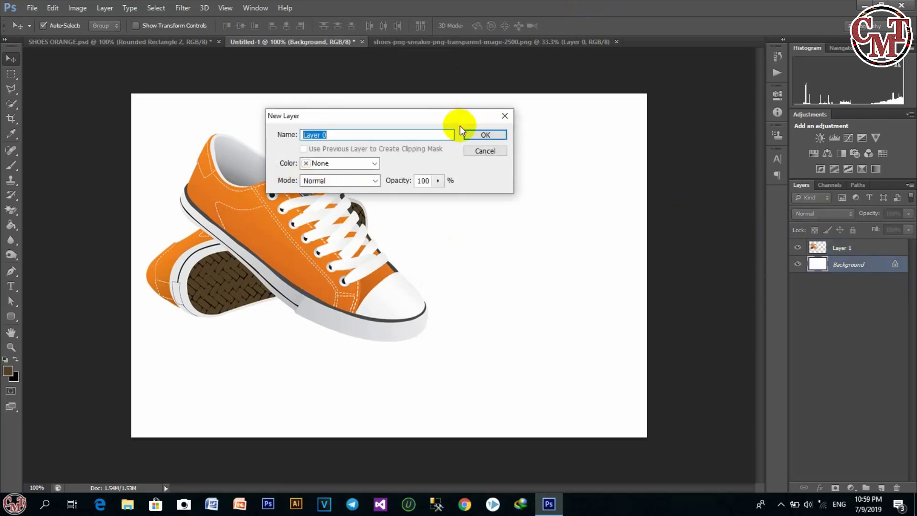
{"action": "left_click", "coordinate": [478, 137]}
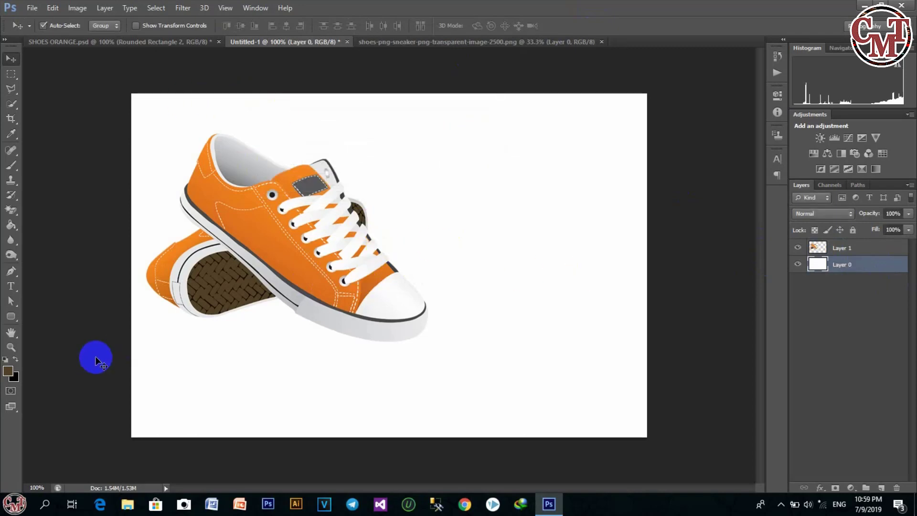
- Set the foreground colour to the light grey cdced0 sampled from the front sneaker's sole
{"action": "left_click", "coordinate": [351, 357]}
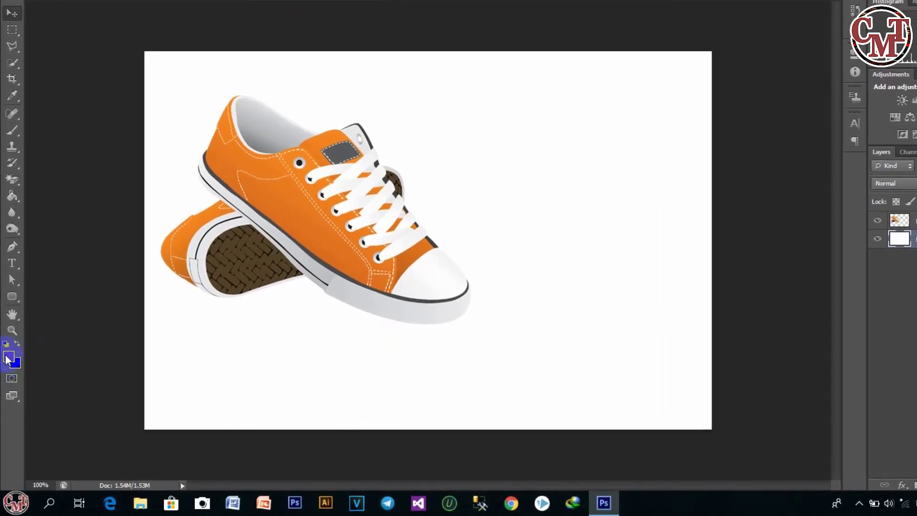
{"action": "left_click", "coordinate": [8, 357]}
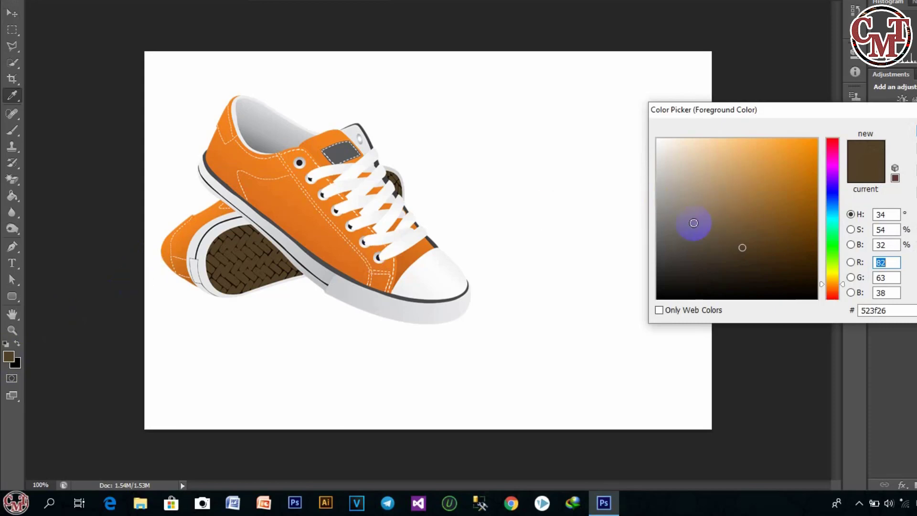
{"action": "left_click", "coordinate": [385, 138]}
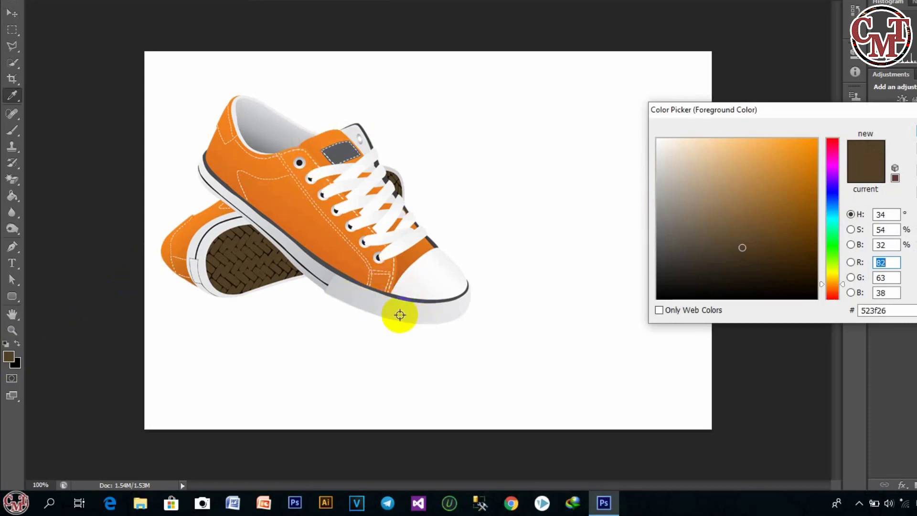
{"action": "left_click", "coordinate": [366, 304]}
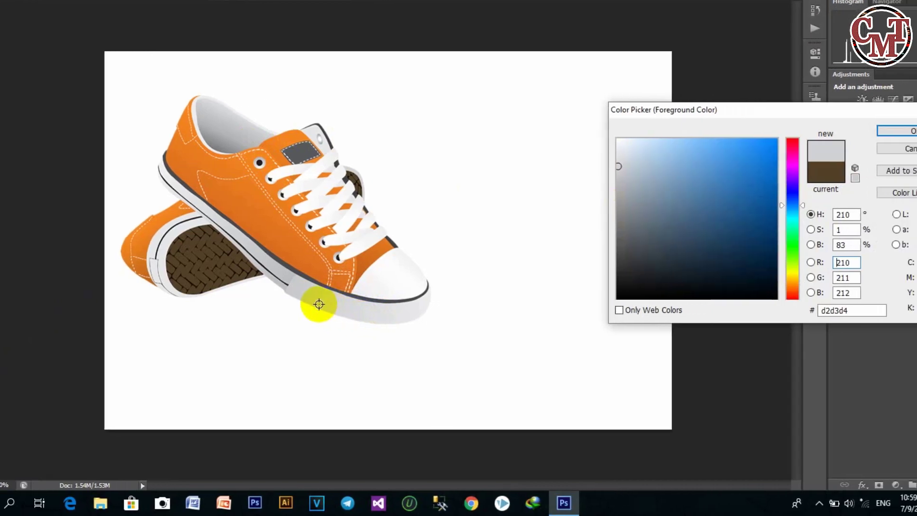
{"action": "left_click", "coordinate": [367, 306]}
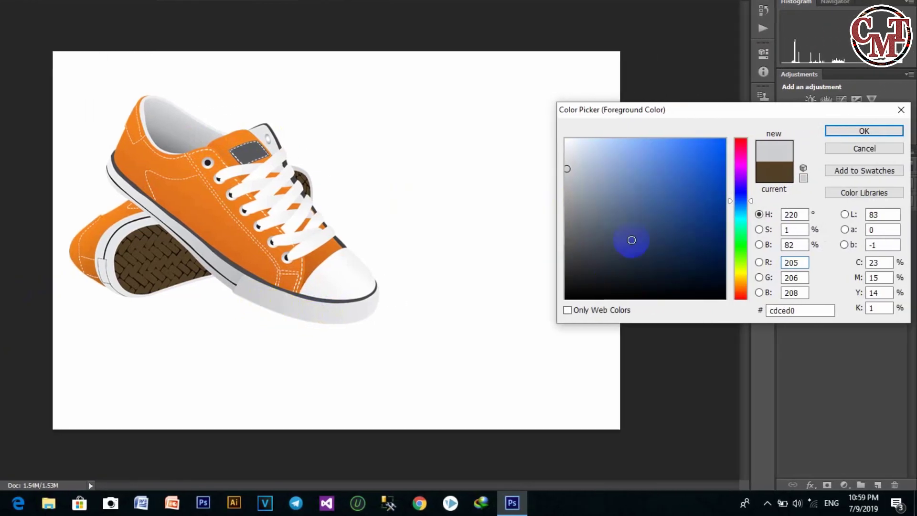
{"action": "left_click", "coordinate": [864, 131]}
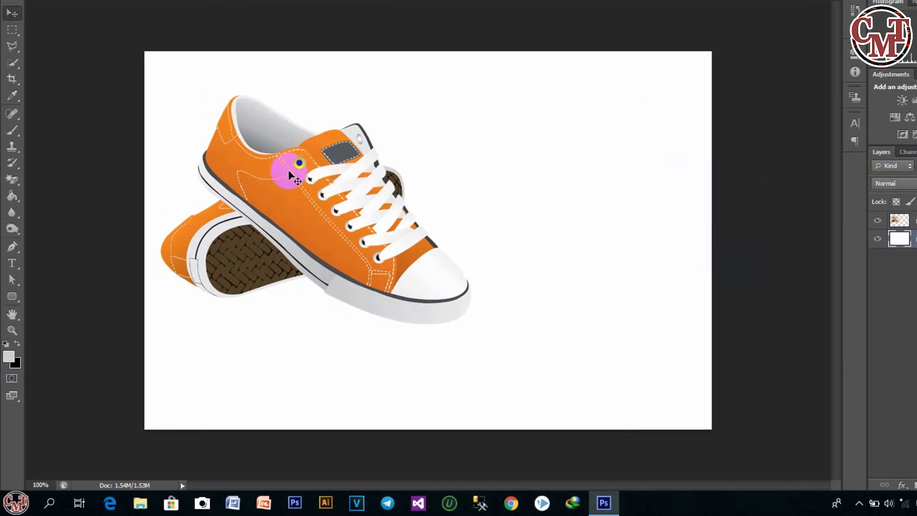
- Fill Layer 0 with the foreground grey using the Paint Bucket, and move the sneaker slightly up and left
{"action": "right_click", "coordinate": [12, 196]}
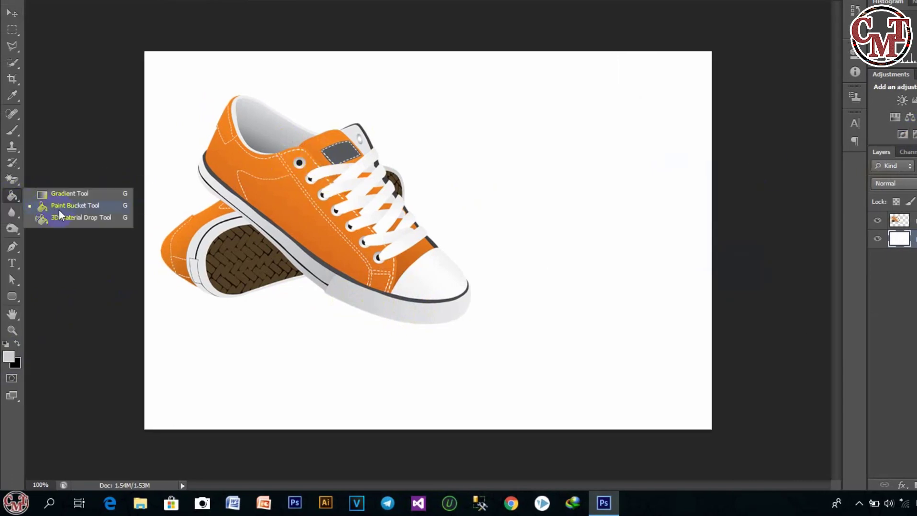
{"action": "left_click", "coordinate": [55, 218]}
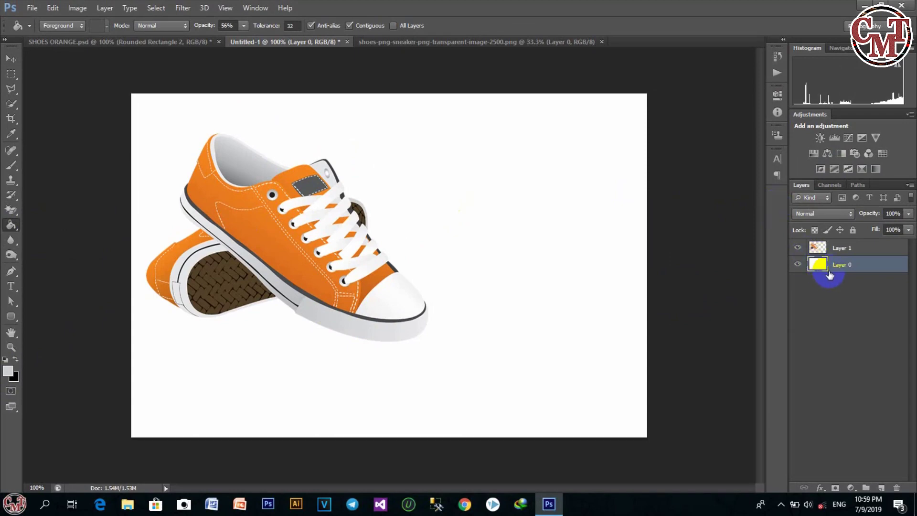
{"action": "left_click", "coordinate": [511, 275]}
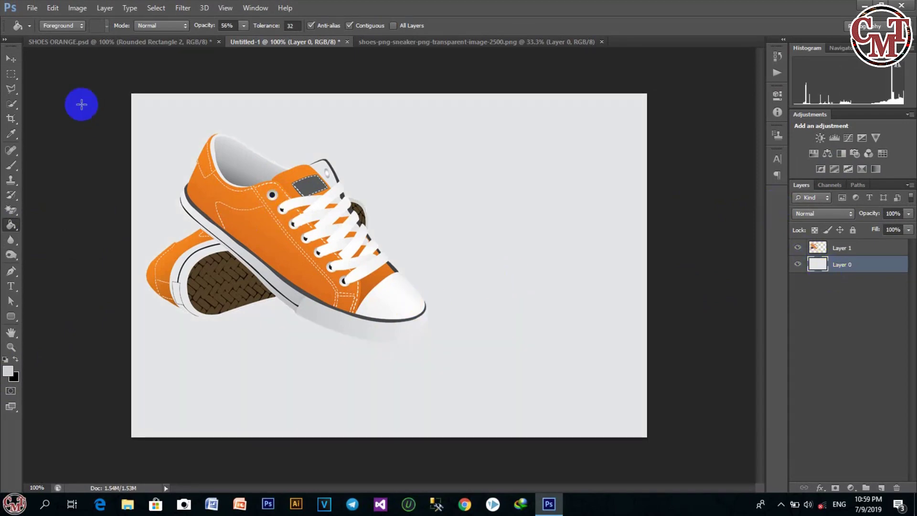
{"action": "left_click", "coordinate": [13, 64]}
{"action": "mouse_move", "coordinate": [289, 236]}
{"action": "left_mouse_down"}
{"action": "mouse_move", "coordinate": [279, 210]}
{"action": "mouse_move", "coordinate": [264, 207]}
{"action": "mouse_move", "coordinate": [275, 231]}
{"action": "left_mouse_up"}
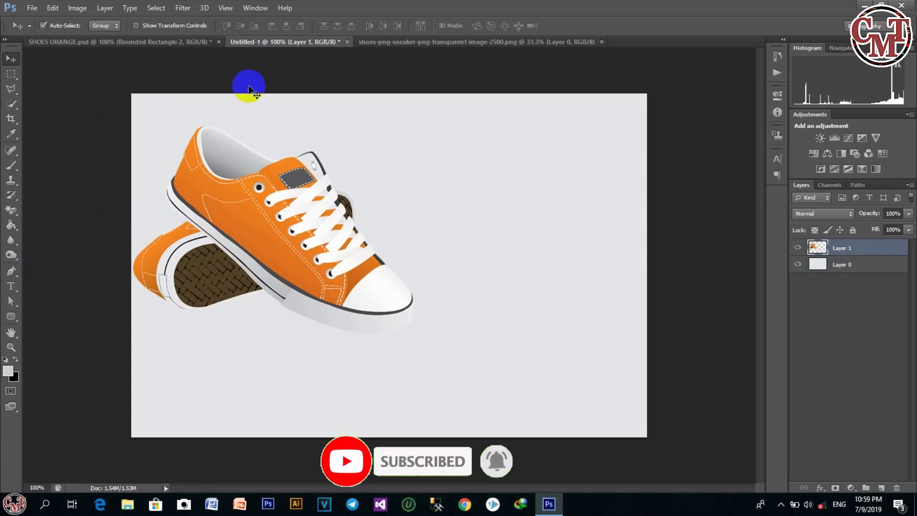
- Create a Century Gothic Regular text layer at 26.01 pt in the banner's upper area and enter SHOES
{"action": "left_click", "coordinate": [11, 286]}
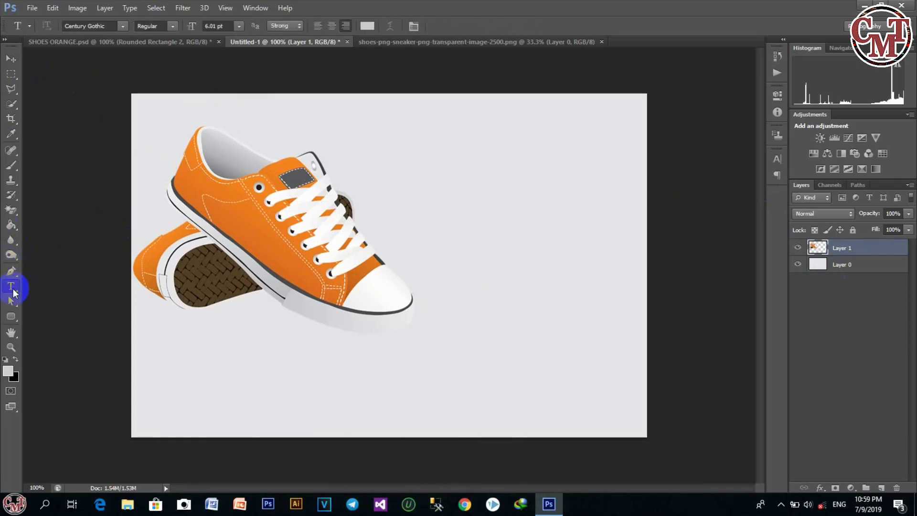
{"action": "left_click", "coordinate": [110, 28]}
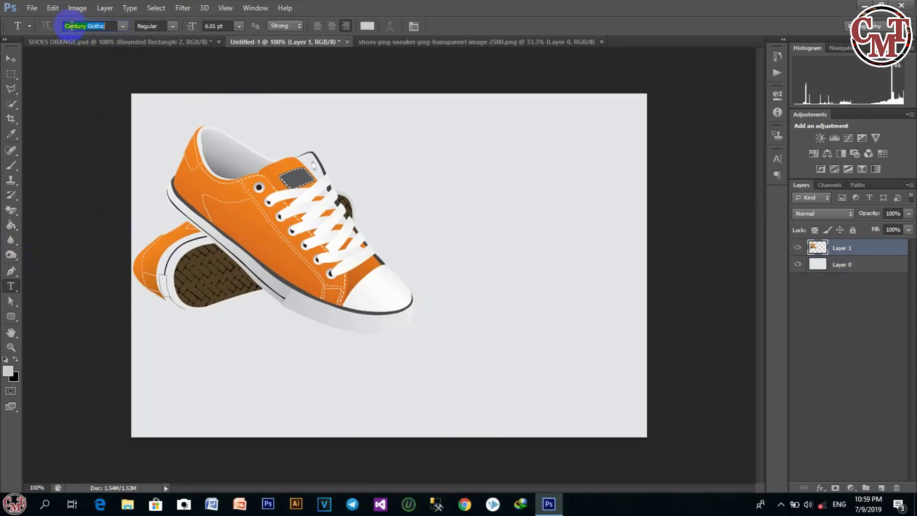
{"action": "left_click", "coordinate": [449, 155]}
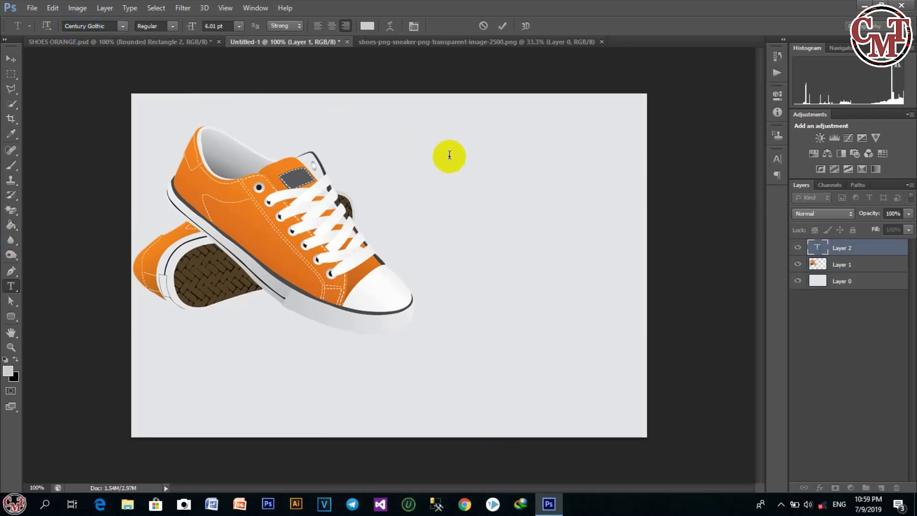
{"action": "mouse_move", "coordinate": [193, 29]}
{"action": "left_mouse_down"}
{"action": "mouse_move", "coordinate": [225, 43]}
{"action": "mouse_move", "coordinate": [192, 30]}
{"action": "left_mouse_up"}
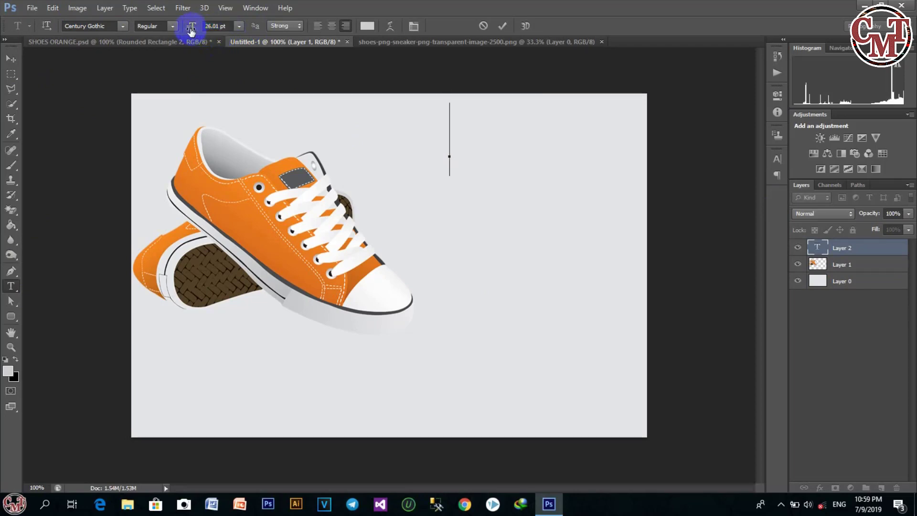
{"action": "type", "text": "SH"}
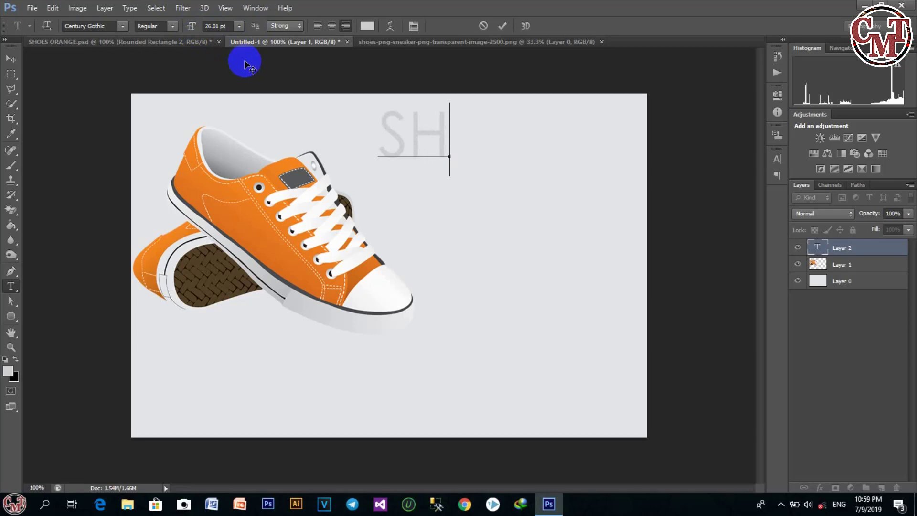
{"action": "type", "text": "OES"}
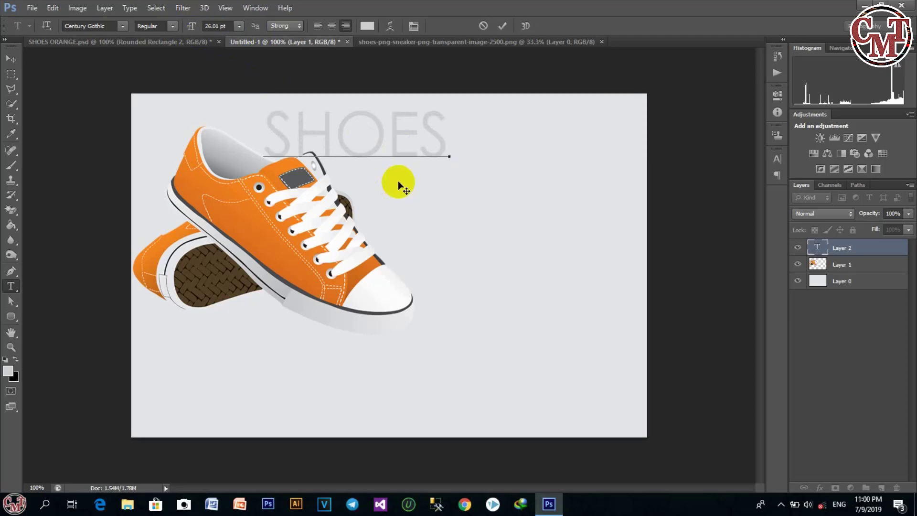
- Add the lines OF and CENTURT below SHOES, and move the text block right, away from the sneaker
{"action": "key", "text": "Return"}
{"action": "type", "text": "S O"}
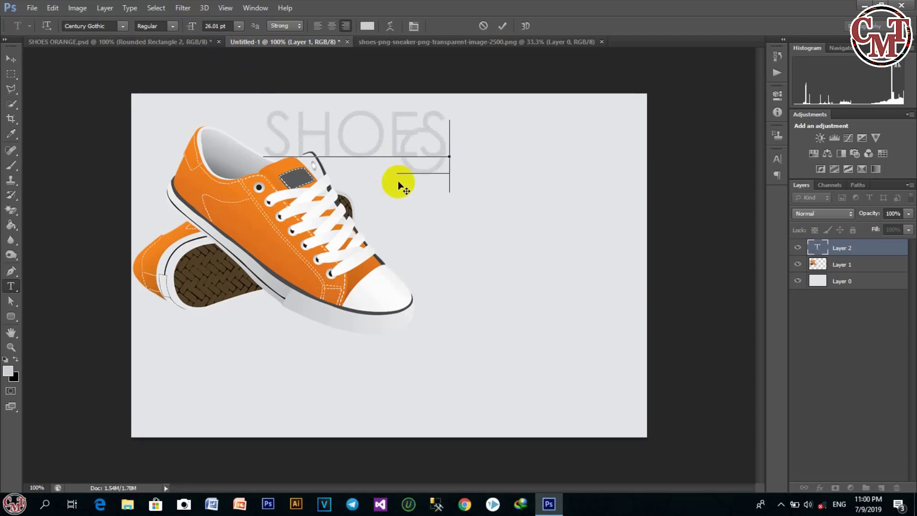
{"action": "type", "text": "F"}
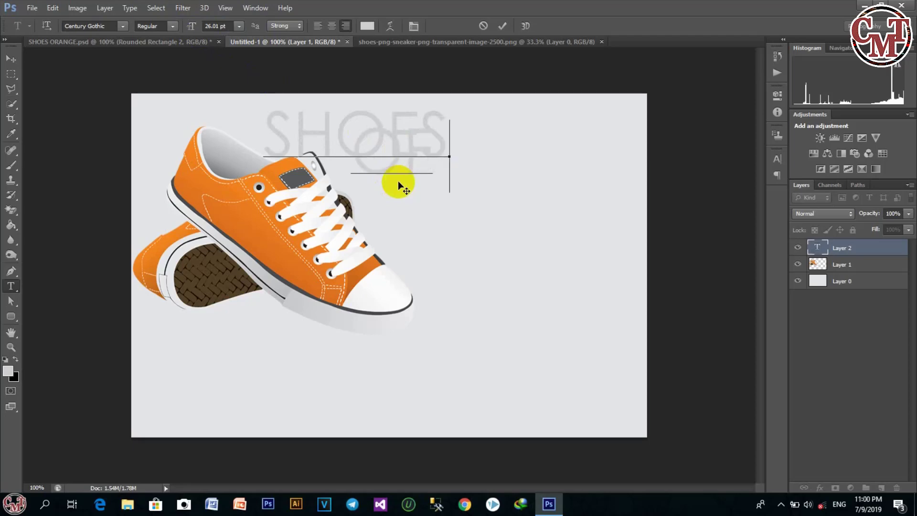
{"action": "key", "text": "Return"}
{"action": "type", "text": "CENTURT"}
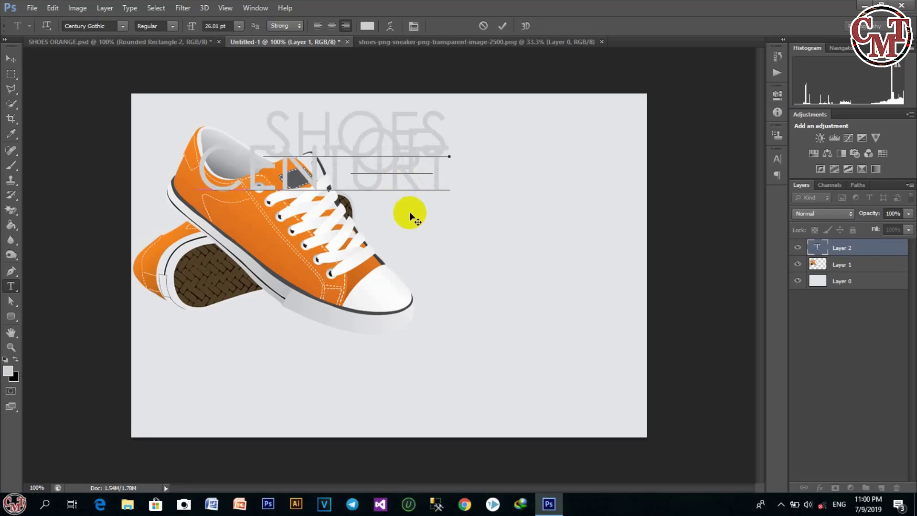
{"action": "left_click_drag", "start_coordinate": [409, 213], "coordinate": [559, 219]}
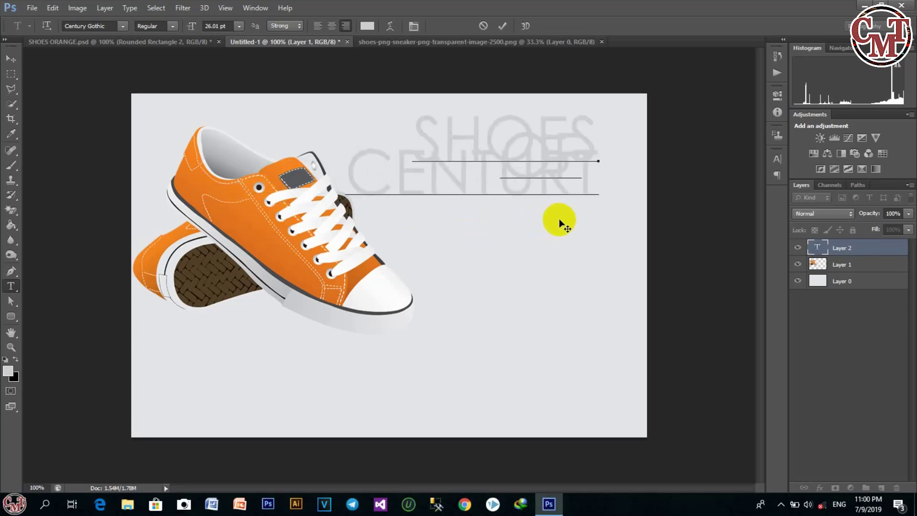
- Set the leading of the whole three-line headline to 22.01 pt
{"action": "key", "text": "ctrl+a"}
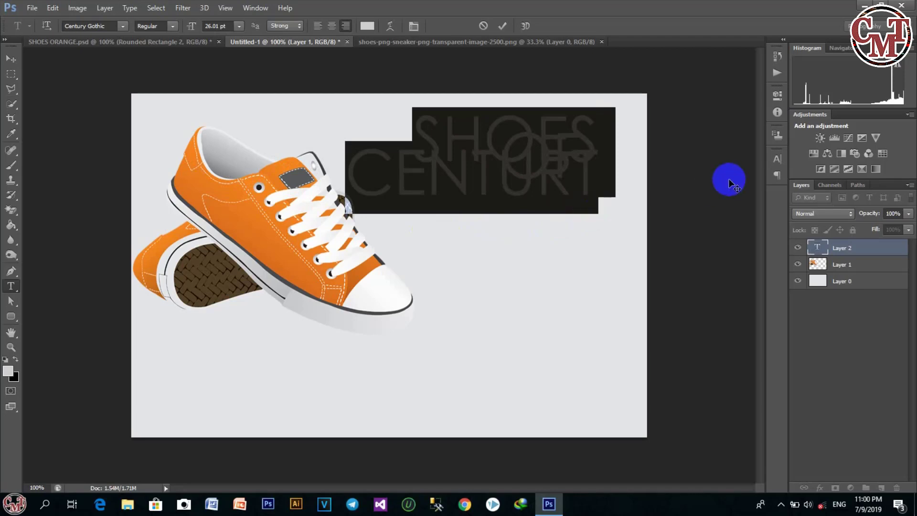
{"action": "left_click", "coordinate": [778, 160]}
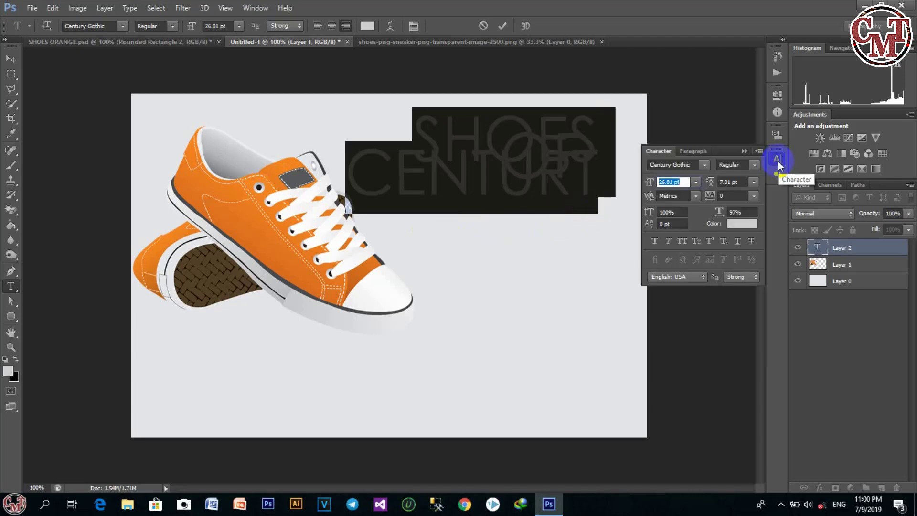
{"action": "left_click", "coordinate": [778, 162]}
{"action": "left_click", "coordinate": [778, 162]}
{"action": "left_click", "coordinate": [778, 162]}
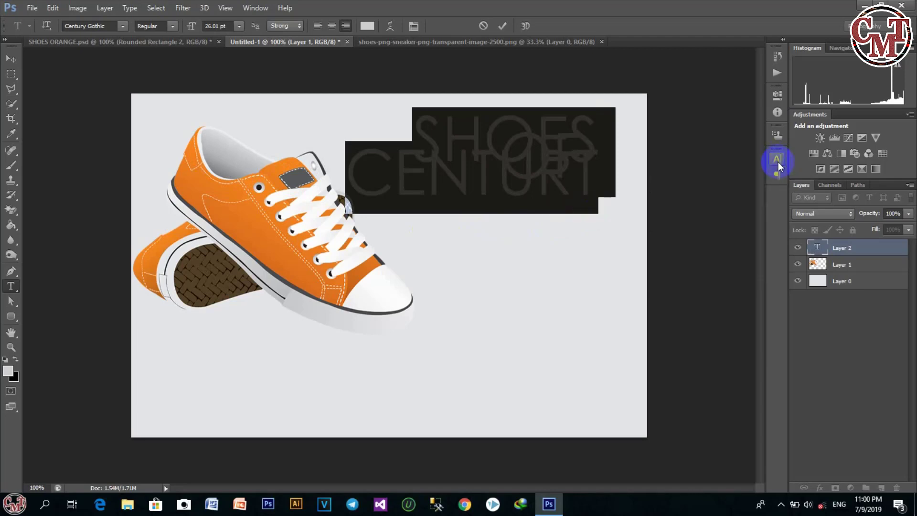
{"action": "left_click", "coordinate": [255, 8]}
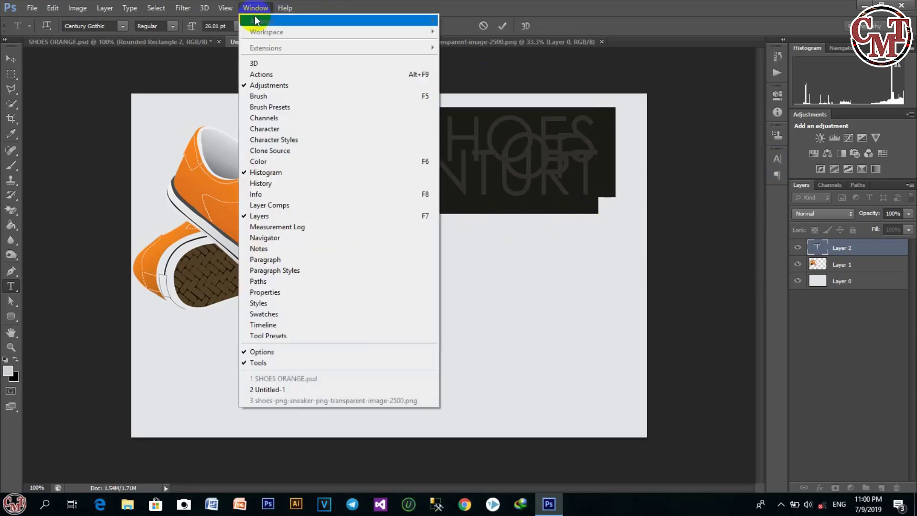
{"action": "left_click", "coordinate": [268, 130]}
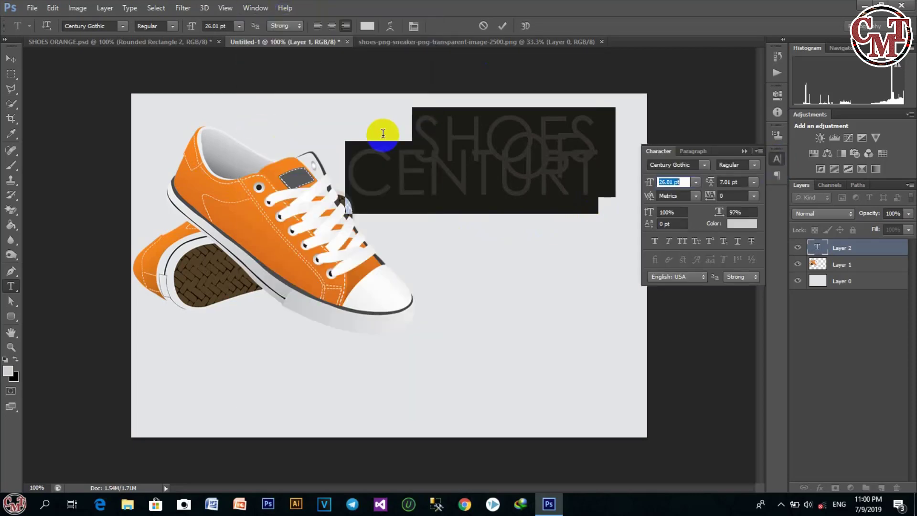
{"action": "left_click_drag", "start_coordinate": [711, 192], "coordinate": [706, 190]}
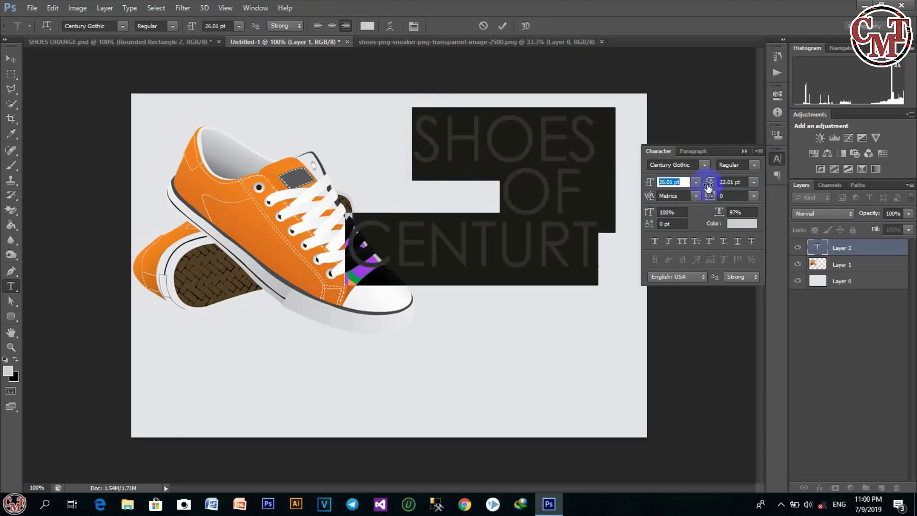
{"action": "left_click", "coordinate": [744, 151]}
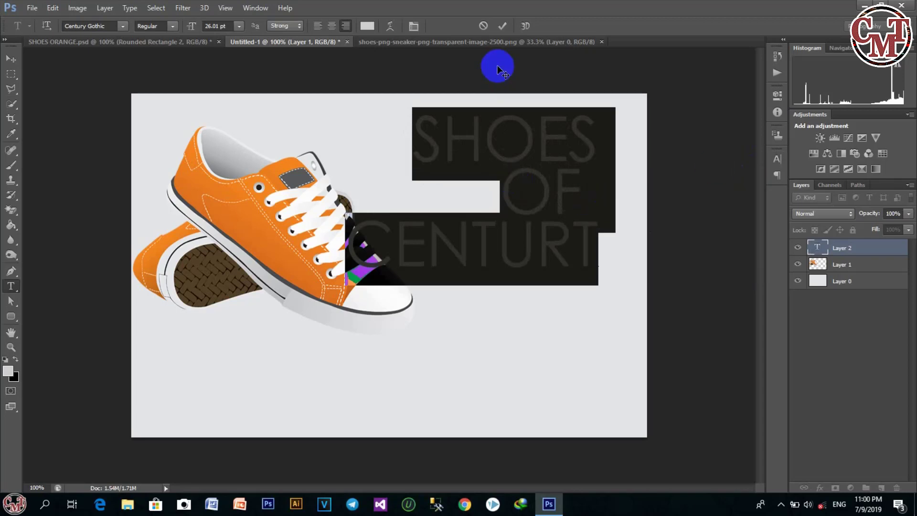
- Centre-align the headline and colour it orange e4751e, sampled from the sneaker's side
{"action": "left_click", "coordinate": [327, 27]}
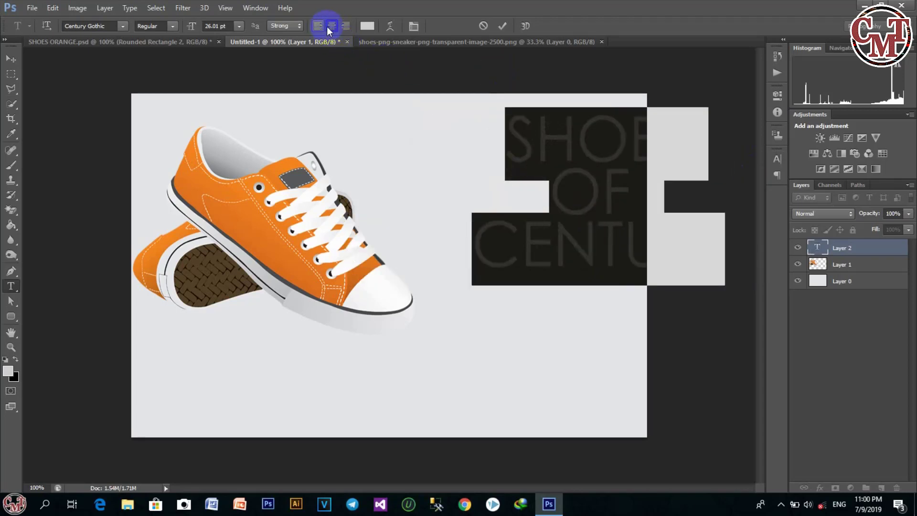
{"action": "left_click", "coordinate": [367, 27]}
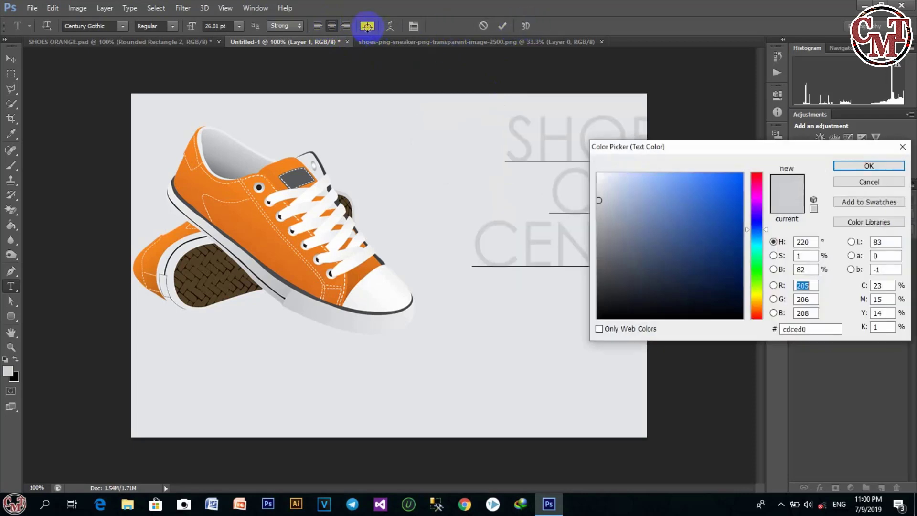
{"action": "left_click", "coordinate": [246, 223]}
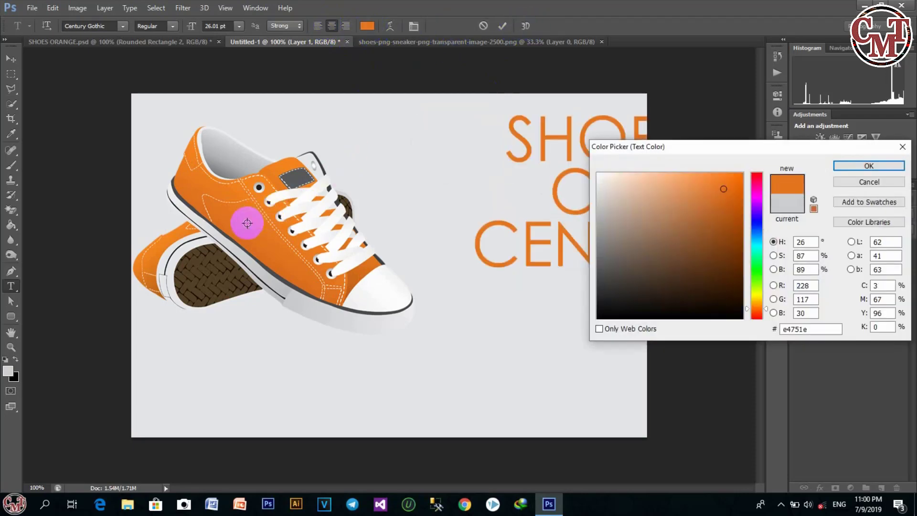
{"action": "left_click", "coordinate": [868, 167]}
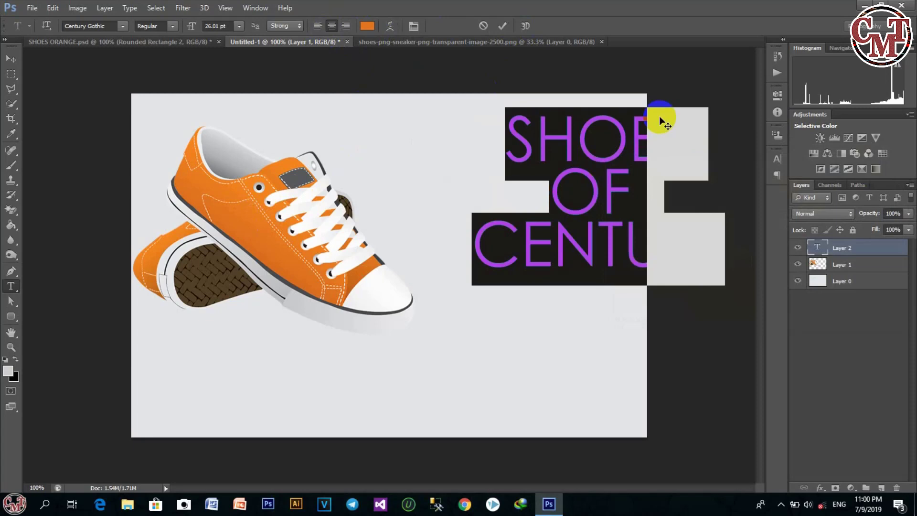
{"action": "left_click", "coordinate": [502, 26]}
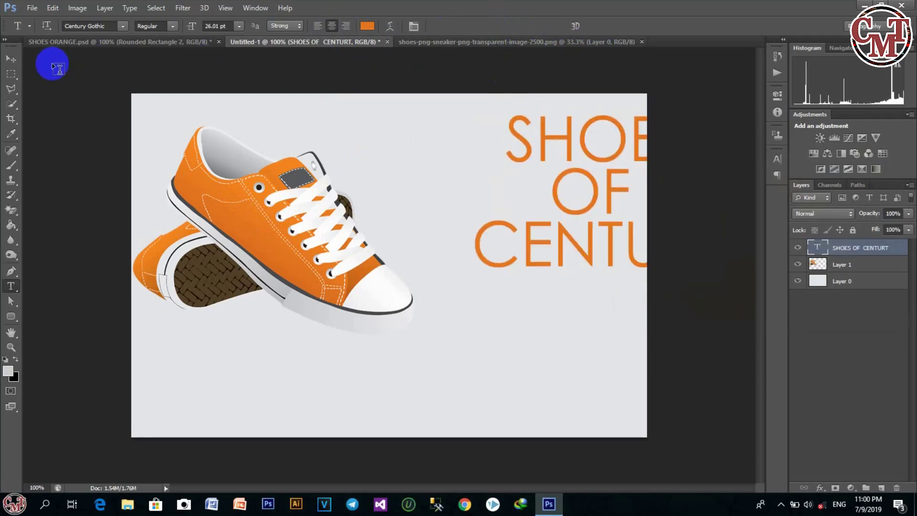
- Move the headline left so it fits on the canvas, and correct its last word to CENTURY
{"action": "left_click", "coordinate": [11, 58]}
{"action": "left_click_drag", "start_coordinate": [549, 193], "coordinate": [455, 187]}
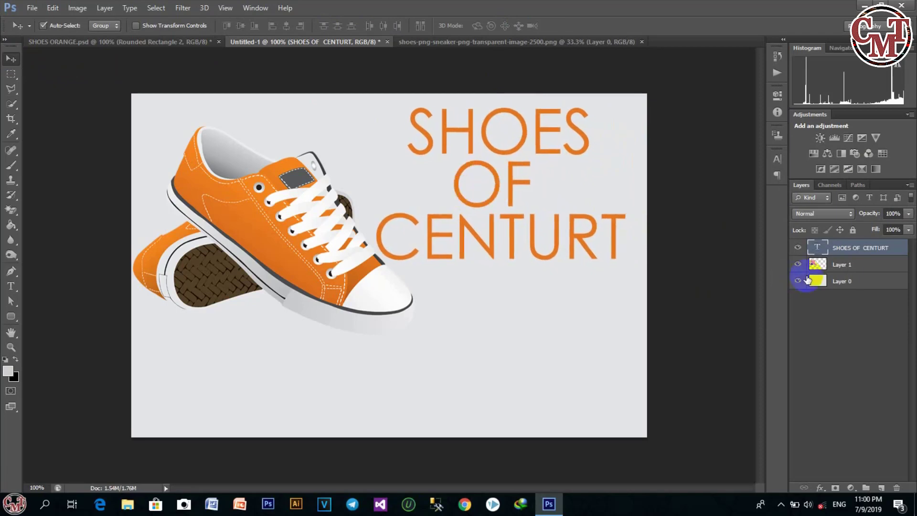
{"action": "double_click", "coordinate": [819, 249]}
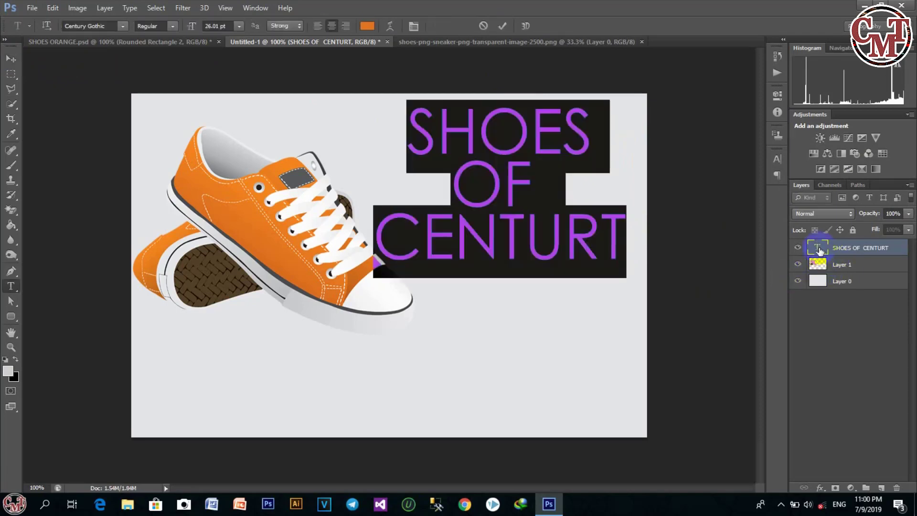
{"action": "left_click", "coordinate": [629, 247]}
{"action": "key", "text": "BackSpace"}
{"action": "type", "text": "Y"}
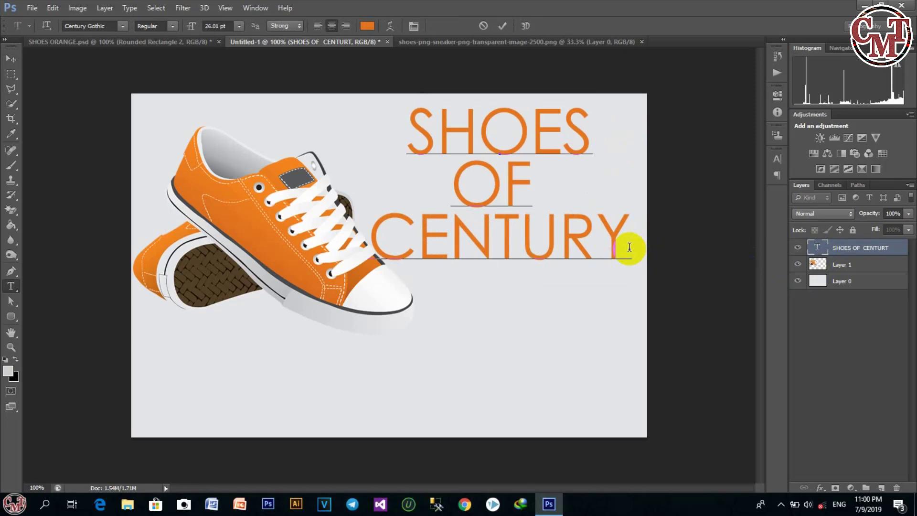
{"action": "left_click", "coordinate": [502, 25]}
- Nudge the headline up and scale it to about 94% width and 92% height
{"action": "key", "text": "v"}
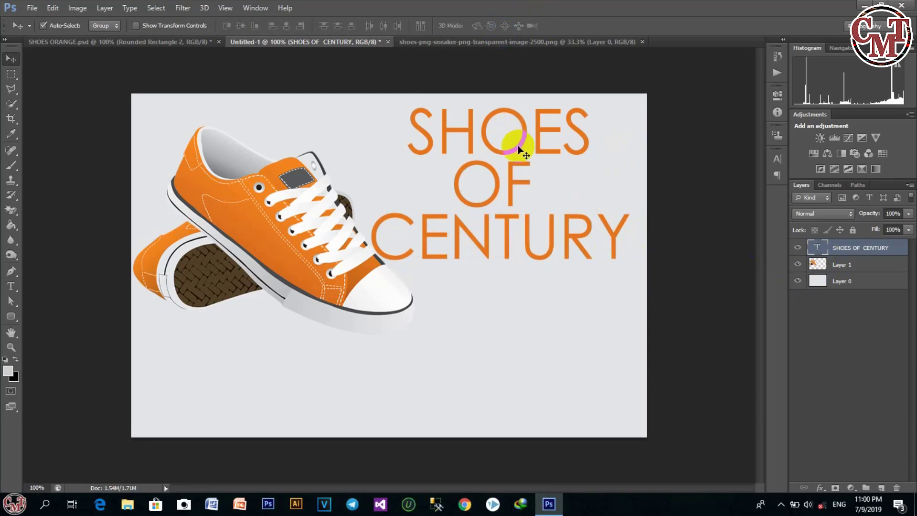
{"action": "left_click_drag", "start_coordinate": [518, 146], "coordinate": [518, 142]}
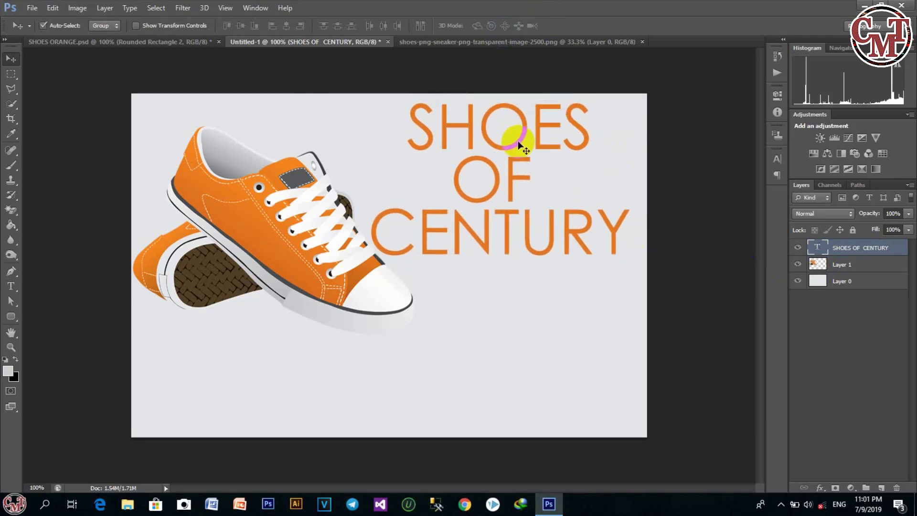
{"action": "key", "text": "ctrl+t"}
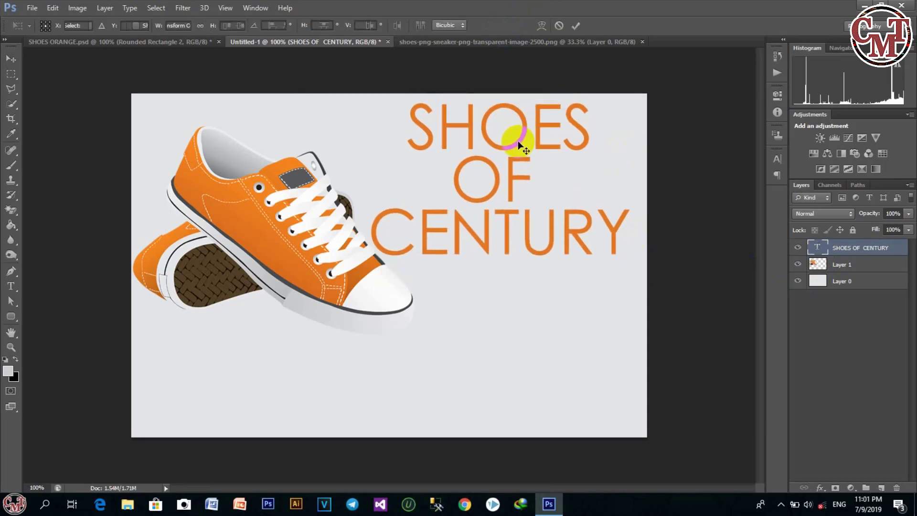
{"action": "left_click_drag", "start_coordinate": [631, 274], "coordinate": [615, 259]}
{"action": "left_click", "coordinate": [576, 26]}
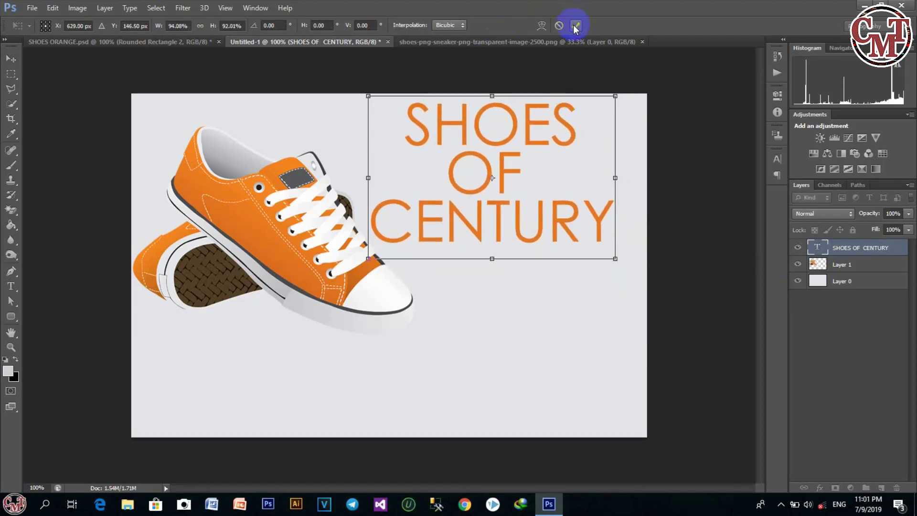
- Set the headline's font style to Bold and its size to 19.93 pt
{"action": "double_click", "coordinate": [817, 247]}
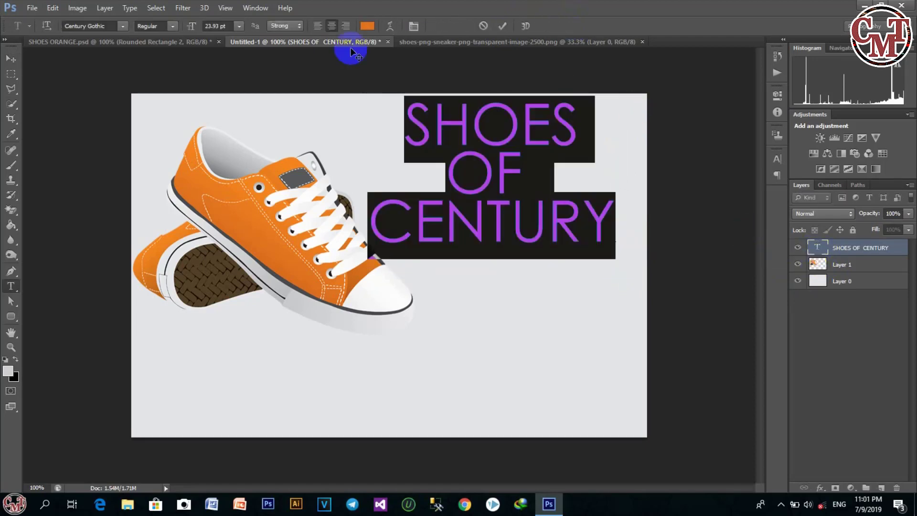
{"action": "left_click", "coordinate": [172, 26]}
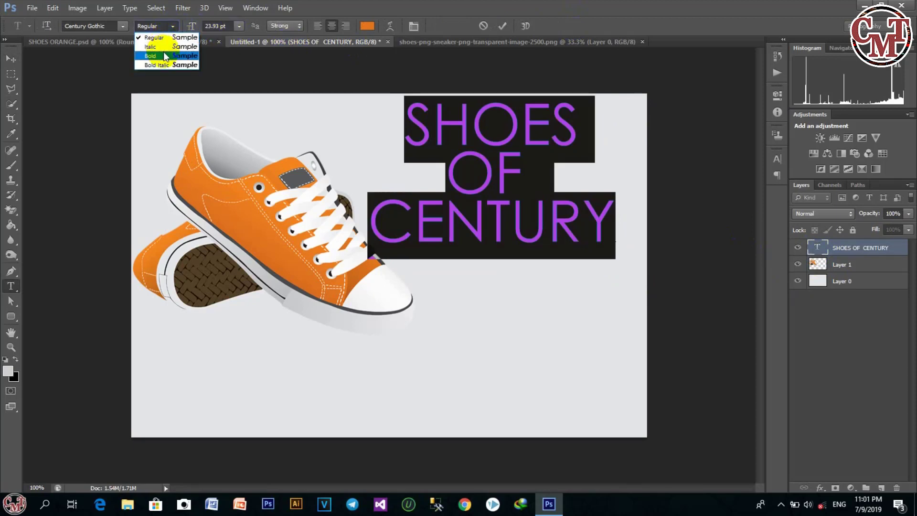
{"action": "left_click", "coordinate": [162, 51]}
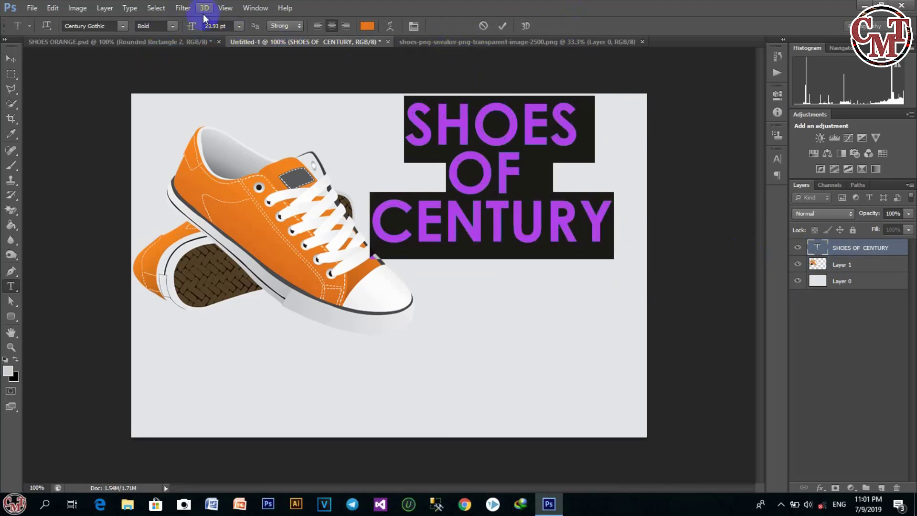
{"action": "left_click_drag", "start_coordinate": [192, 29], "coordinate": [189, 28]}
{"action": "left_click", "coordinate": [447, 9]}
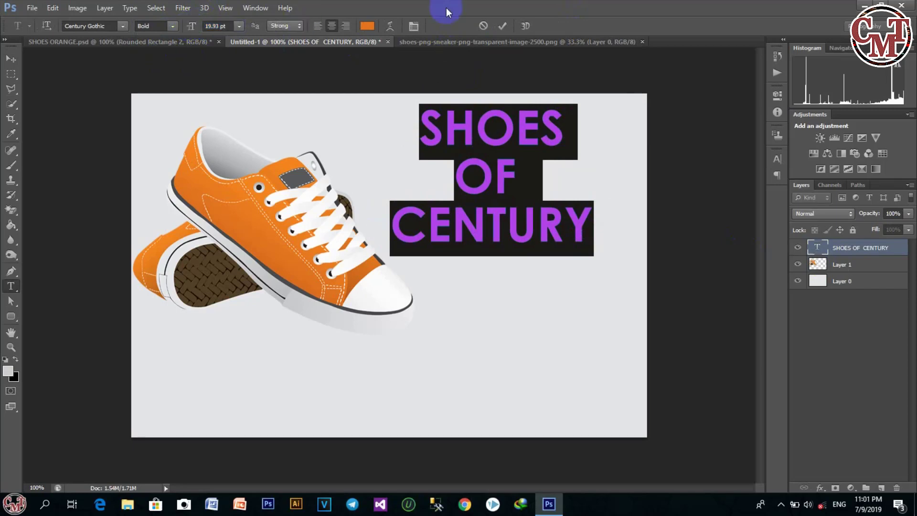
{"action": "left_click", "coordinate": [501, 26]}
- Shift the headline slightly up in the empty area beside the sneaker
{"action": "key", "text": "v"}
{"action": "left_click_drag", "start_coordinate": [498, 141], "coordinate": [503, 133]}
{"action": "left_click", "coordinate": [372, 164]}
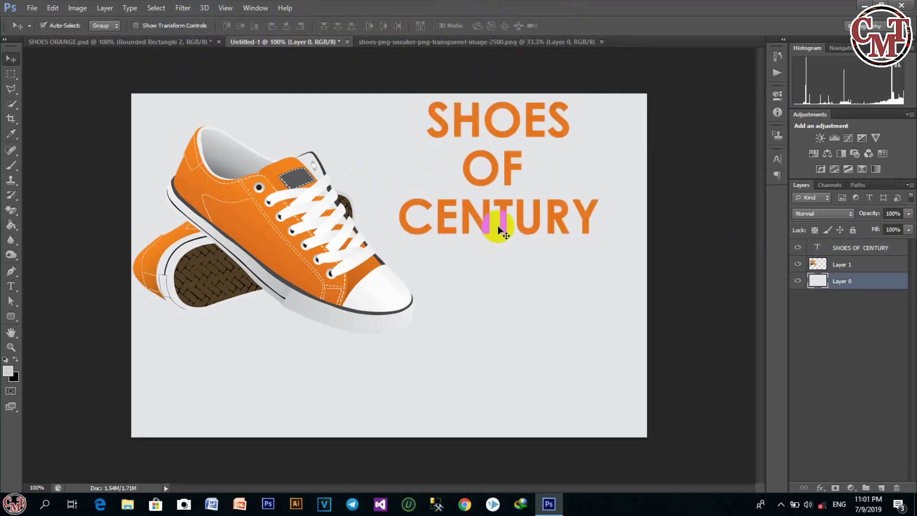
{"action": "left_click_drag", "start_coordinate": [485, 231], "coordinate": [478, 234]}
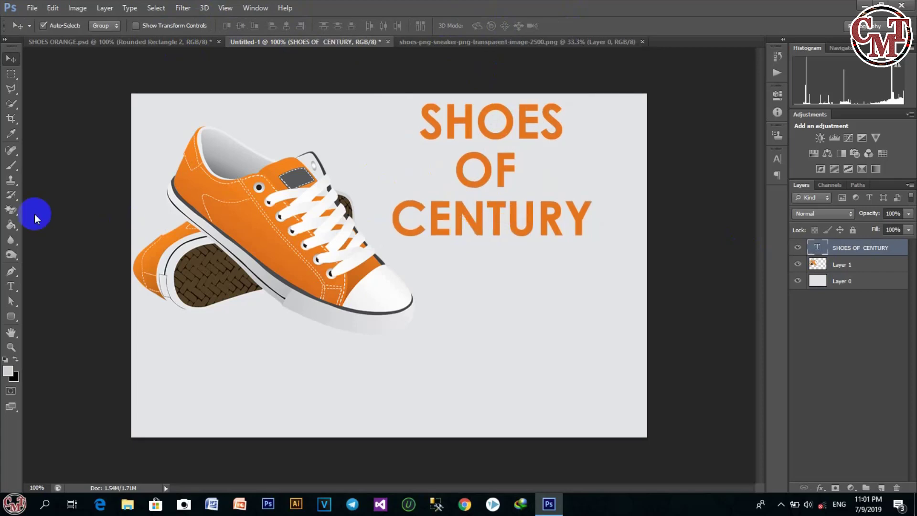
- Draw a horizontal rectangle about 488 x 56 px below the headline, from the sneaker's toe past the canvas edge
{"action": "left_click", "coordinate": [10, 316]}
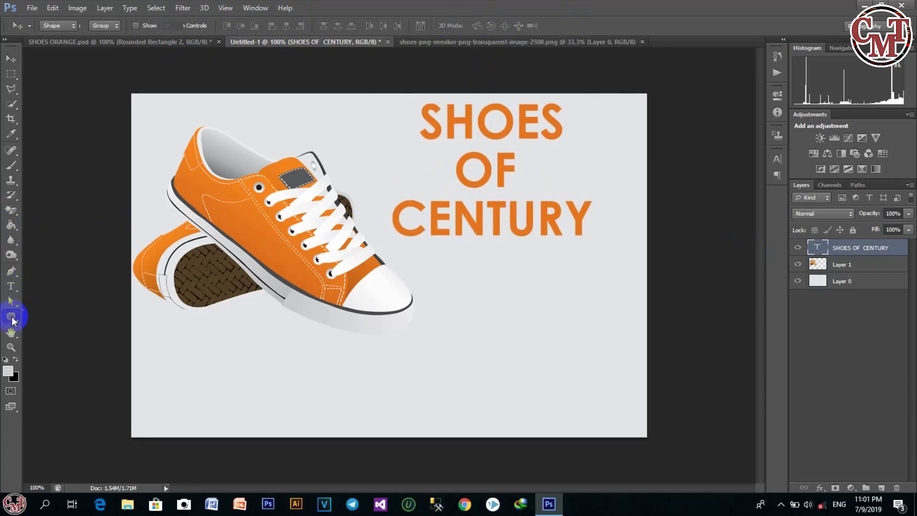
{"action": "left_click", "coordinate": [44, 316]}
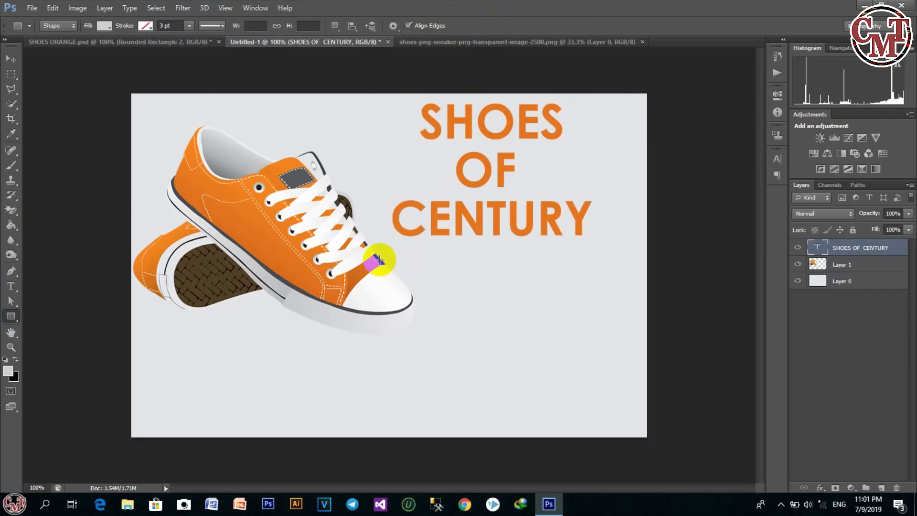
{"action": "left_click_drag", "start_coordinate": [379, 260], "coordinate": [659, 291]}
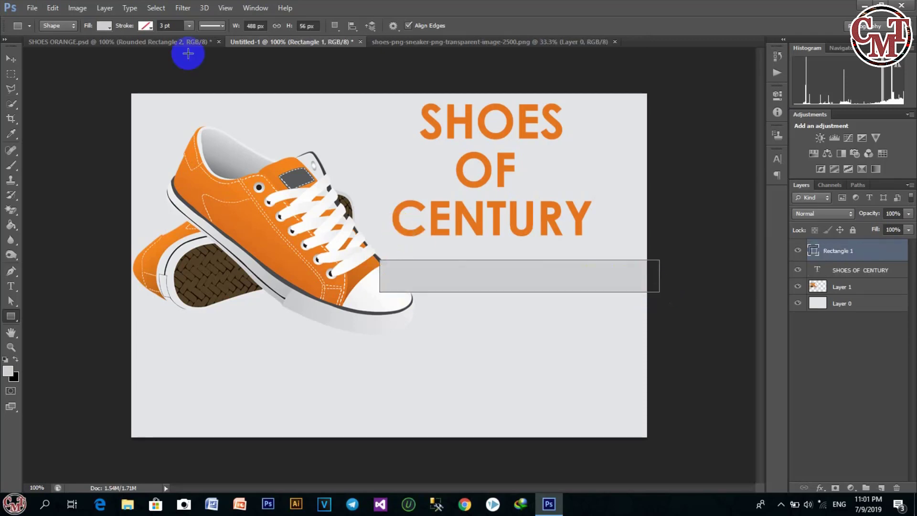
- Try orange, brown and yellow swatches as the rectangle's fill
{"action": "left_click", "coordinate": [106, 26]}
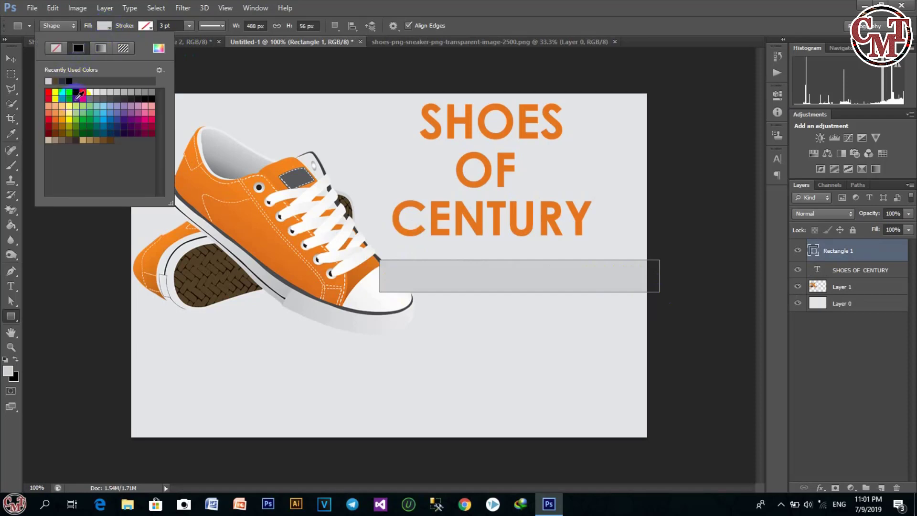
{"action": "left_click", "coordinate": [62, 120]}
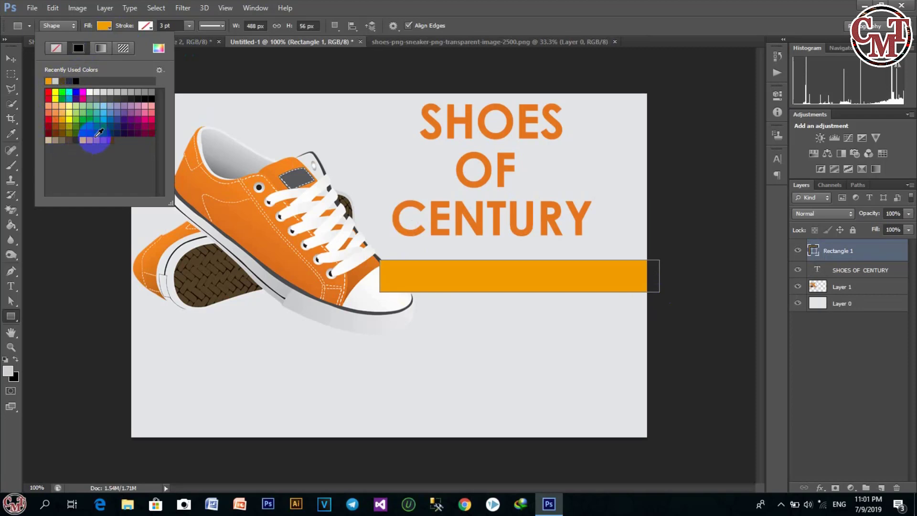
{"action": "left_click", "coordinate": [110, 139]}
{"action": "left_click", "coordinate": [69, 126]}
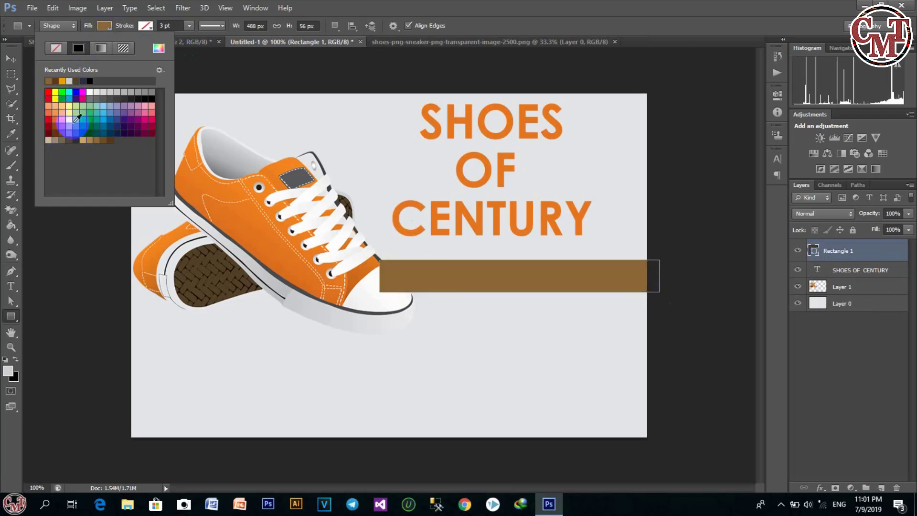
{"action": "left_click", "coordinate": [54, 99]}
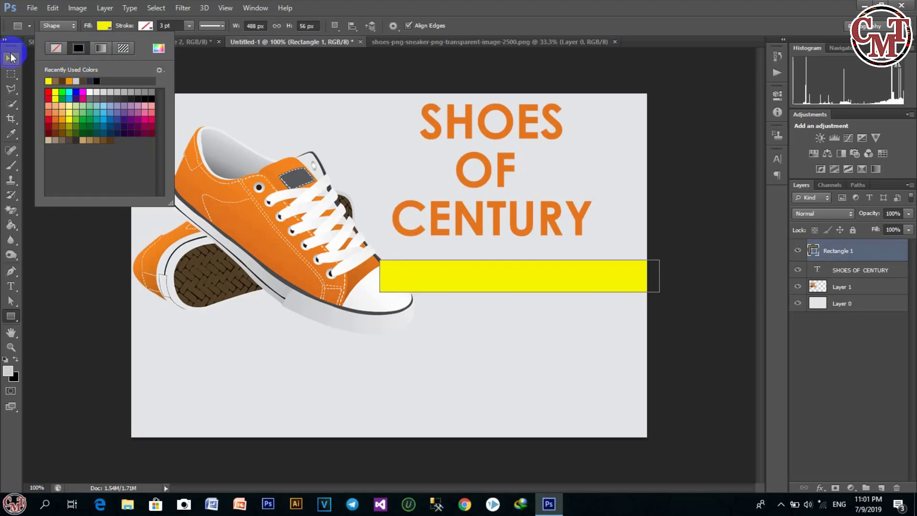
- Fill the rectangle with the sneaker's sampled orange, #f1811e, and nudge it slightly up toward the headline
{"action": "left_click", "coordinate": [11, 58]}
{"action": "left_click", "coordinate": [453, 246]}
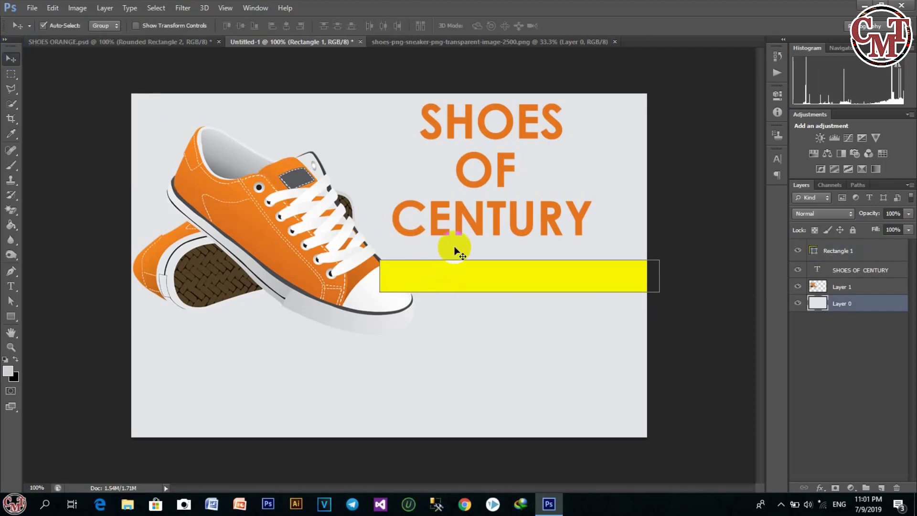
{"action": "left_click", "coordinate": [494, 273]}
{"action": "double_click", "coordinate": [813, 251]}
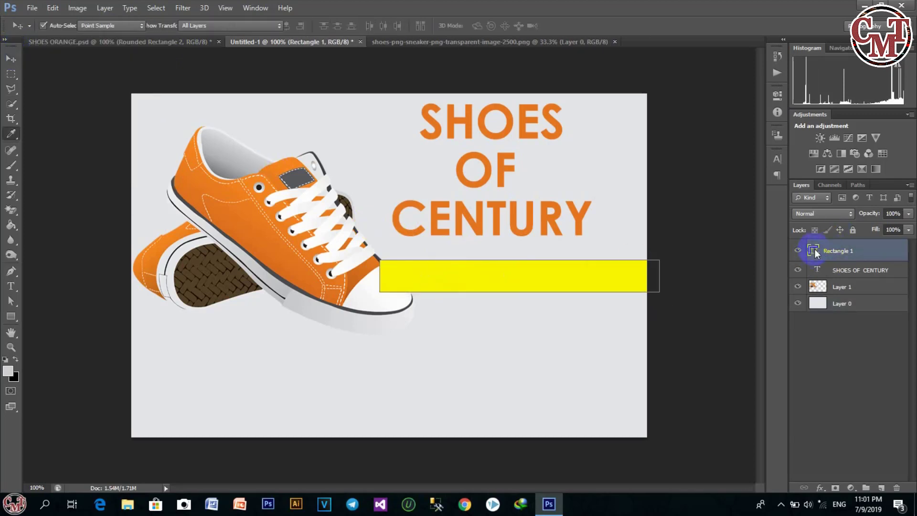
{"action": "left_click", "coordinate": [275, 249]}
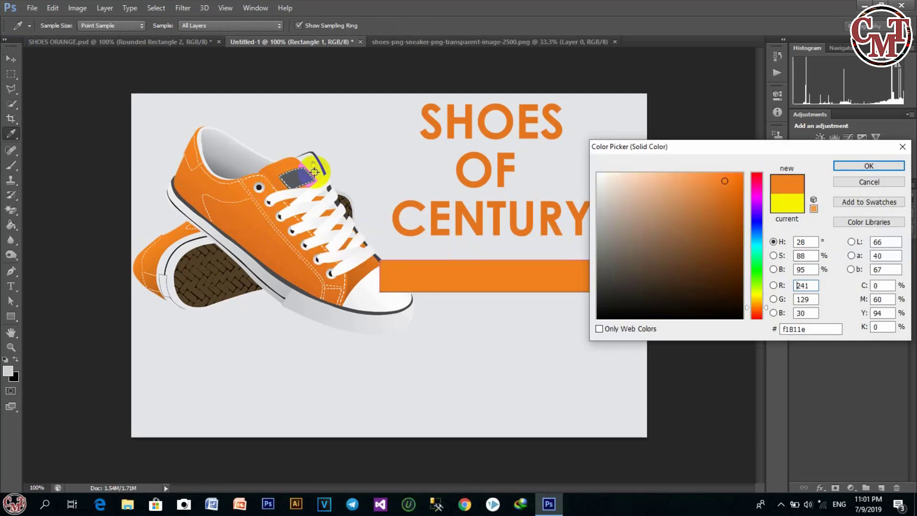
{"action": "left_click", "coordinate": [866, 167]}
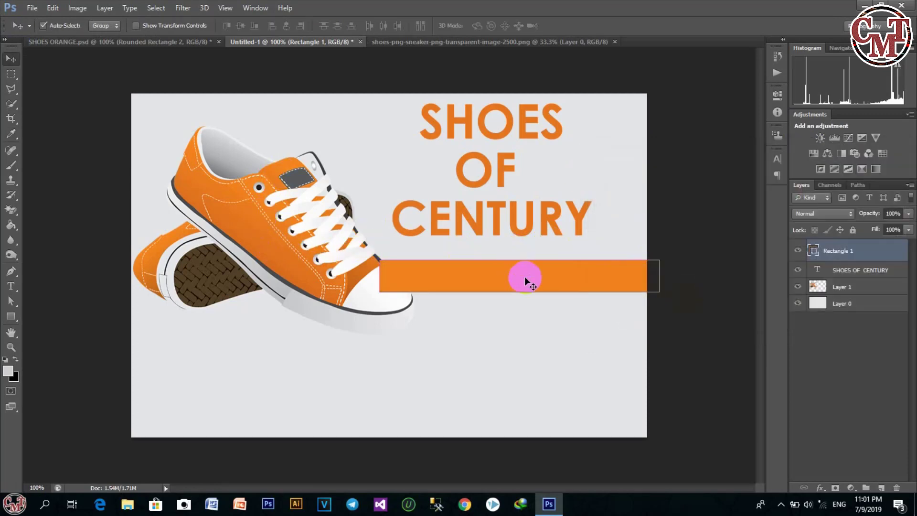
{"action": "mouse_move", "coordinate": [524, 277]}
{"action": "left_mouse_down"}
{"action": "mouse_move", "coordinate": [544, 268]}
{"action": "mouse_move", "coordinate": [526, 268]}
{"action": "left_mouse_up"}
{"action": "left_click", "coordinate": [528, 321]}
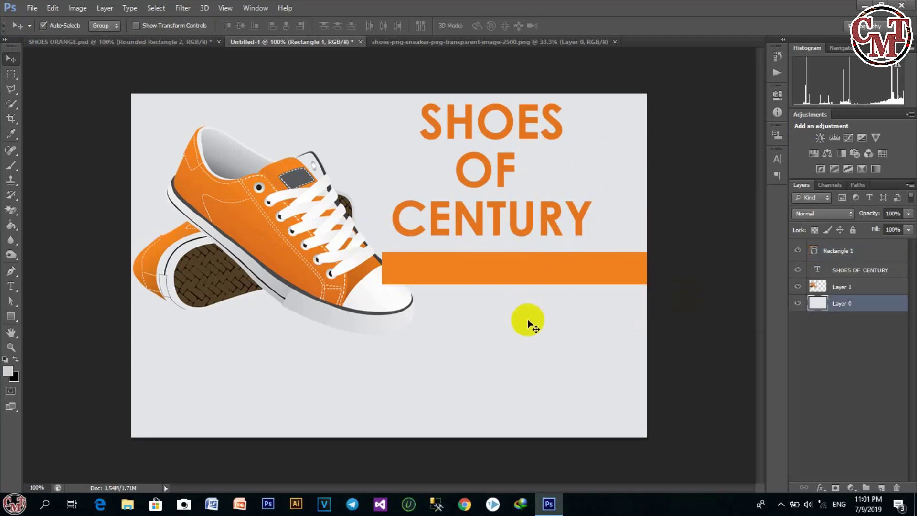
- Rasterize the Rectangle 1 layer and erase the orange bar's overlap on the sneaker's toe with the 88 px eraser
{"action": "left_click", "coordinate": [831, 251]}
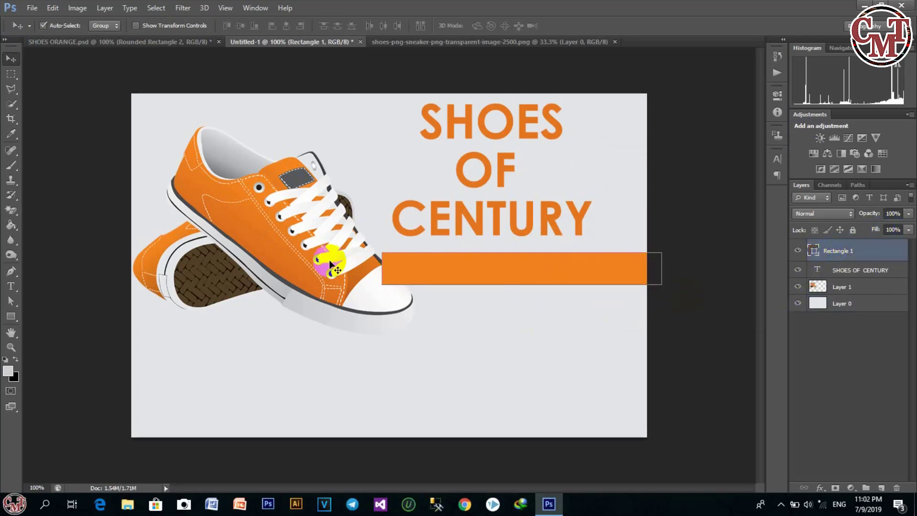
{"action": "left_click", "coordinate": [11, 210]}
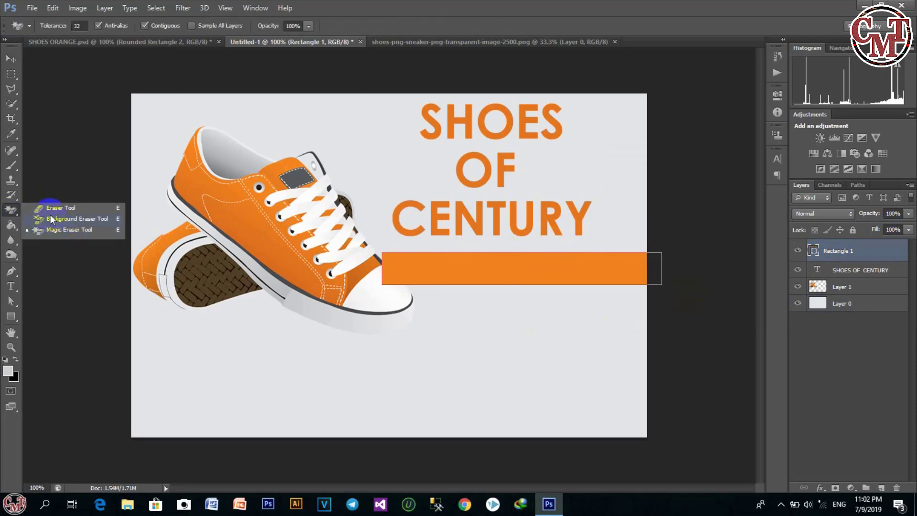
{"action": "left_click", "coordinate": [68, 207]}
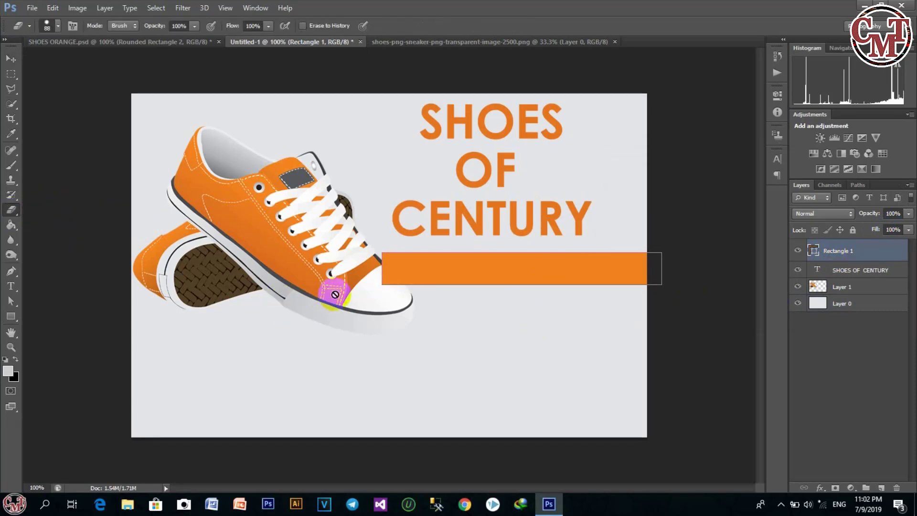
{"action": "left_click", "coordinate": [834, 252]}
{"action": "right_click", "coordinate": [839, 249]}
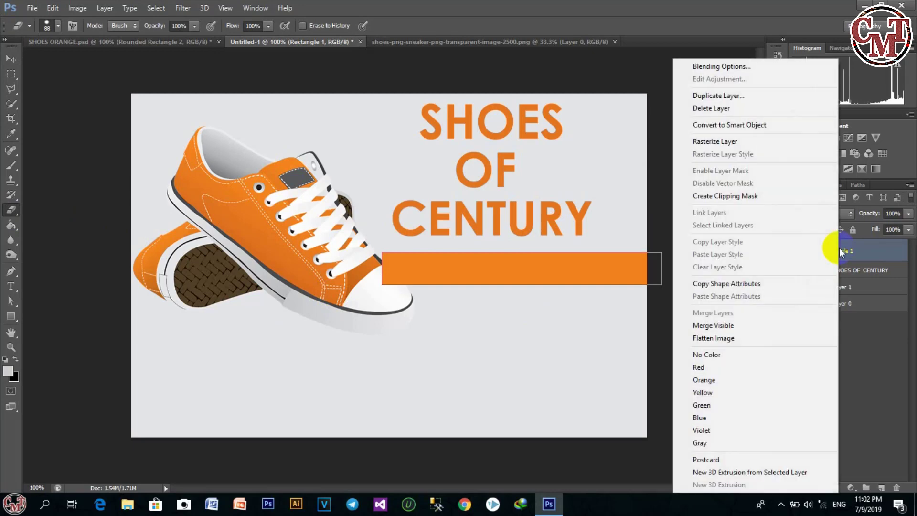
{"action": "left_click", "coordinate": [715, 141]}
{"action": "mouse_move", "coordinate": [376, 259]}
{"action": "left_mouse_down"}
{"action": "mouse_move", "coordinate": [374, 285]}
{"action": "mouse_move", "coordinate": [384, 266]}
{"action": "mouse_move", "coordinate": [378, 278]}
{"action": "left_mouse_up"}
{"action": "key", "text": "ctrl+z"}
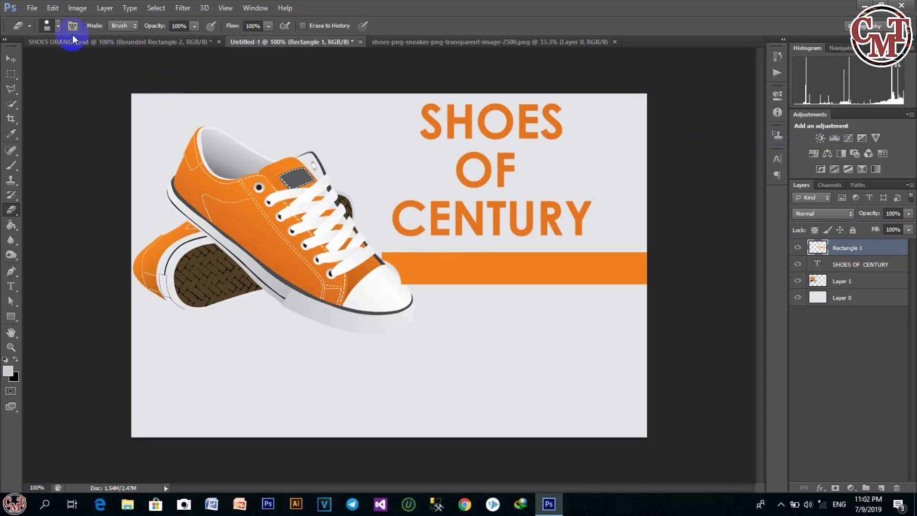
- Erase the rest of the bar's overlap with a softer 38 px eraser, and shift the bar down against the toe
{"action": "left_click", "coordinate": [57, 27]}
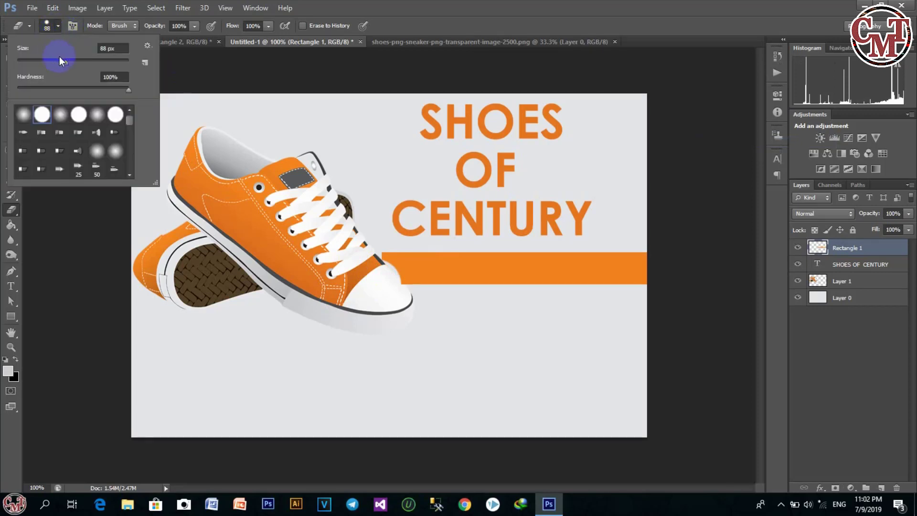
{"action": "left_click_drag", "start_coordinate": [59, 57], "coordinate": [47, 59]}
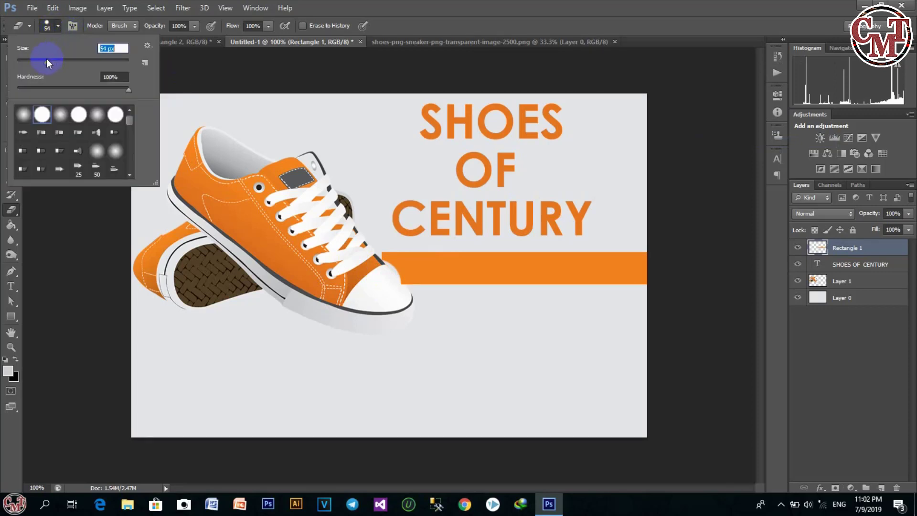
{"action": "left_click", "coordinate": [80, 86]}
{"action": "left_click", "coordinate": [389, 267]}
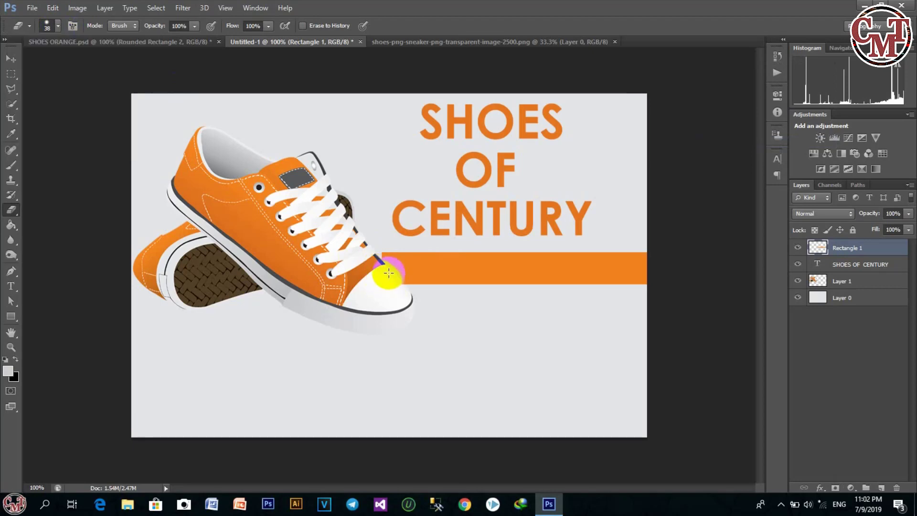
{"action": "mouse_move", "coordinate": [377, 262]}
{"action": "left_mouse_down"}
{"action": "mouse_move", "coordinate": [404, 269]}
{"action": "mouse_move", "coordinate": [375, 266]}
{"action": "left_mouse_up"}
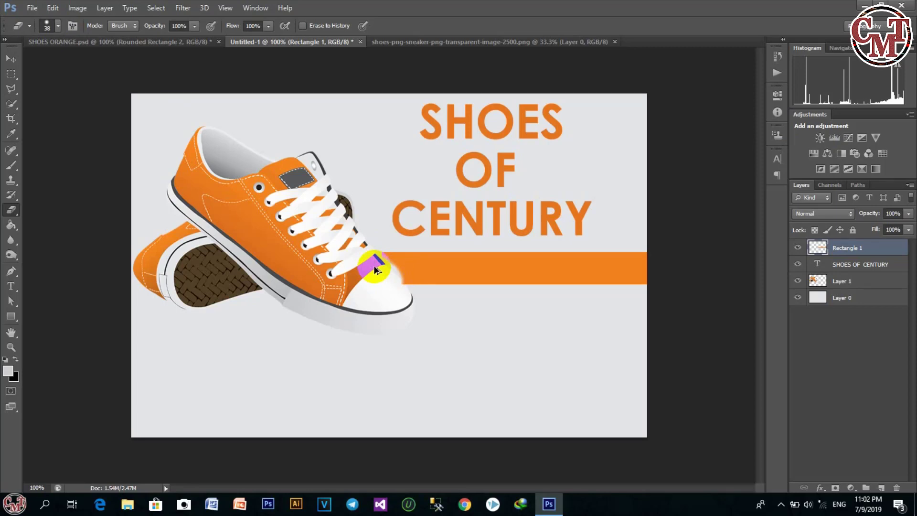
{"action": "mouse_move", "coordinate": [375, 266]}
{"action": "left_mouse_down"}
{"action": "mouse_move", "coordinate": [397, 274]}
{"action": "mouse_move", "coordinate": [379, 256]}
{"action": "mouse_move", "coordinate": [398, 276]}
{"action": "left_mouse_up"}
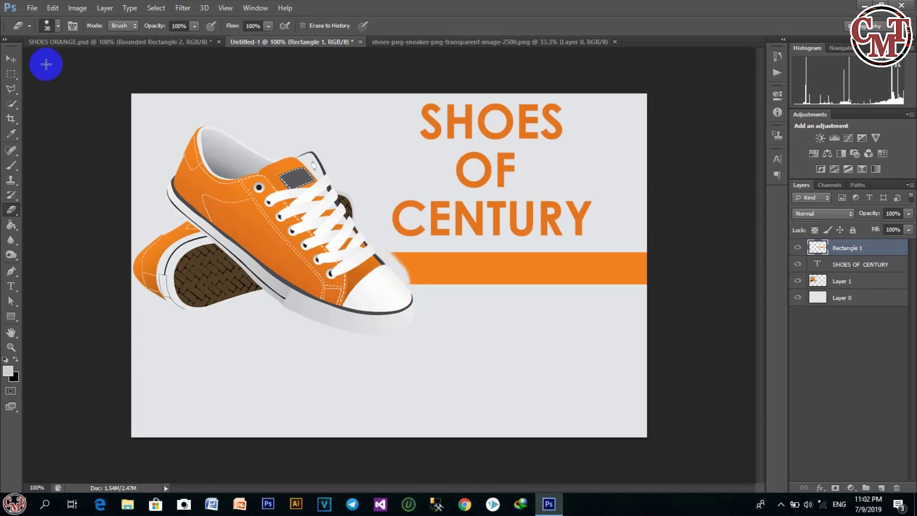
{"action": "left_click", "coordinate": [11, 58]}
{"action": "left_click_drag", "start_coordinate": [406, 258], "coordinate": [423, 282]}
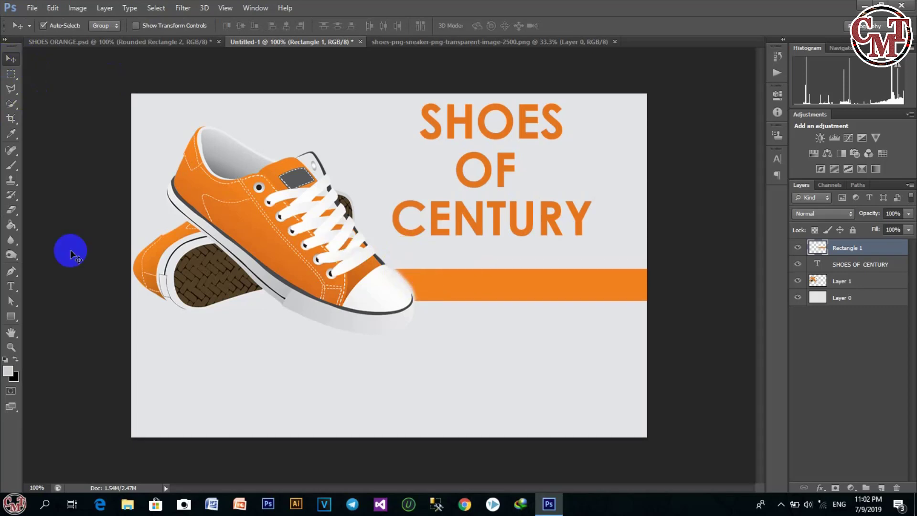
- Set up horizontal type in white #ffffff, Century Gothic Regular, at 8.66 pt
{"action": "left_click", "coordinate": [11, 286]}
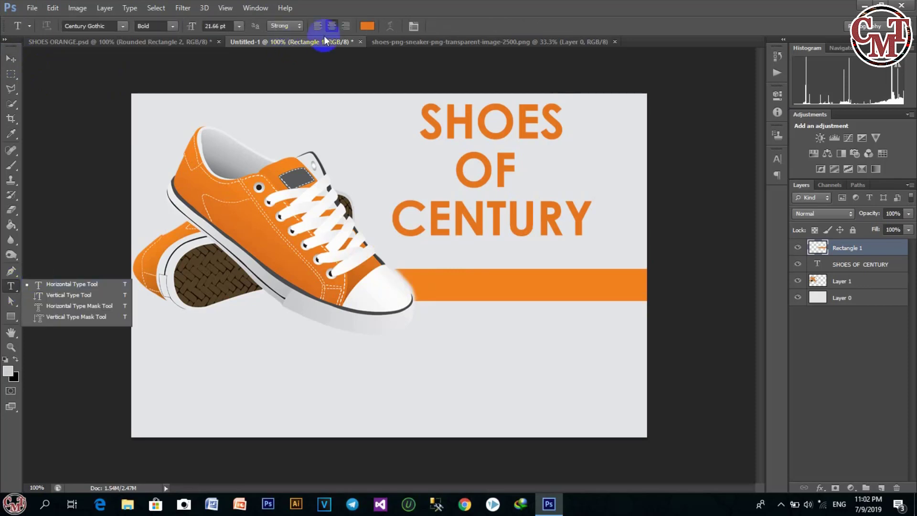
{"action": "left_click", "coordinate": [367, 27]}
{"action": "left_click", "coordinate": [352, 117]}
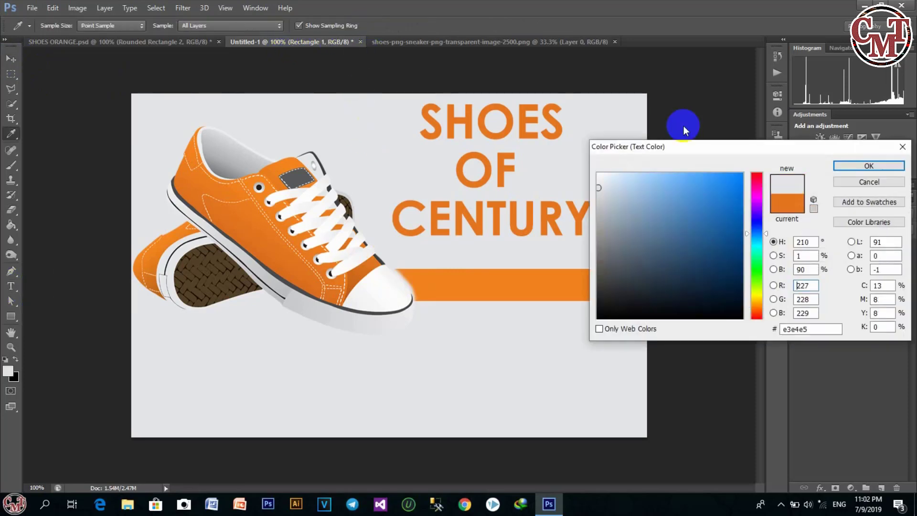
{"action": "left_click", "coordinate": [599, 177]}
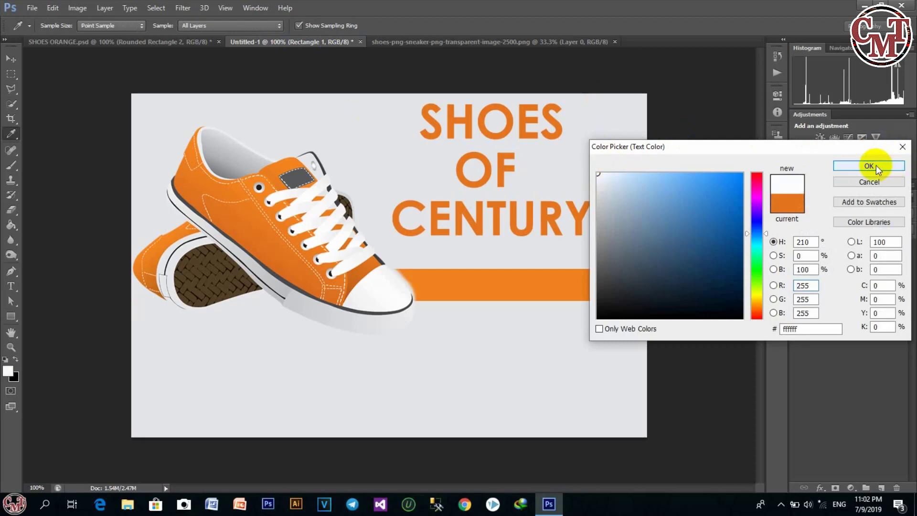
{"action": "left_click", "coordinate": [869, 166]}
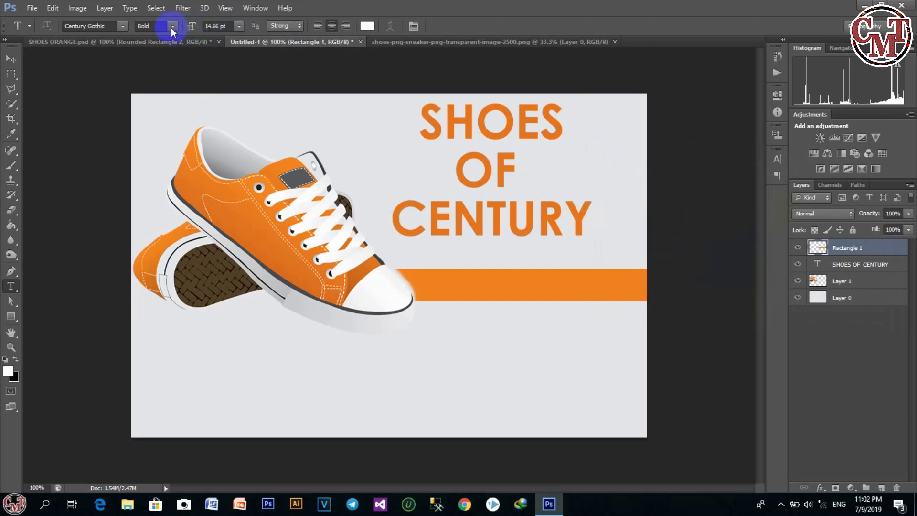
{"action": "left_click", "coordinate": [172, 28]}
{"action": "left_click", "coordinate": [148, 36]}
{"action": "left_click_drag", "start_coordinate": [193, 28], "coordinate": [190, 30]}
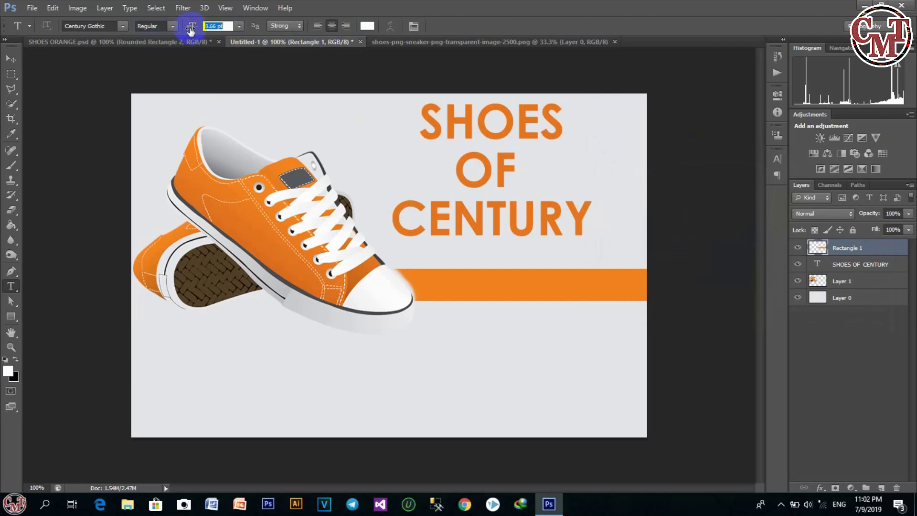
- Add the tagline SUITABLE FOR EVERY DRESS on the orange bar
{"action": "left_click", "coordinate": [432, 281]}
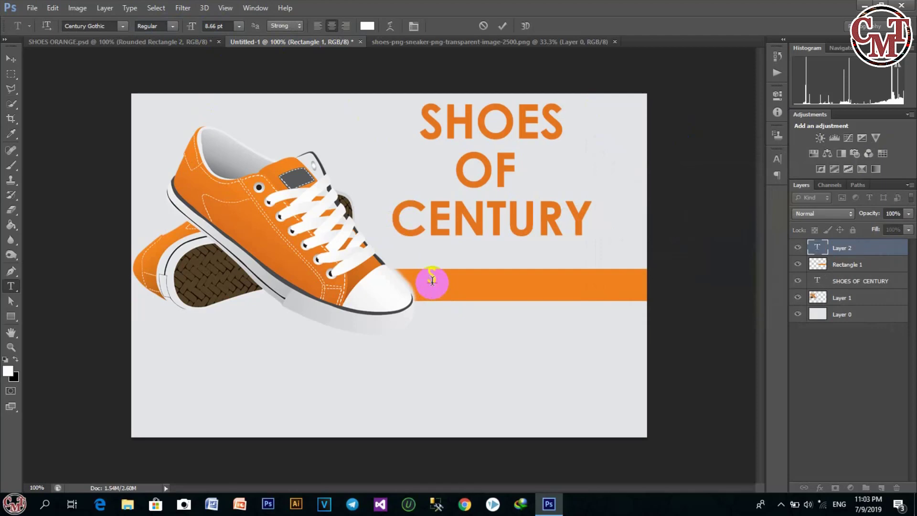
{"action": "type", "text": "SUITAB"}
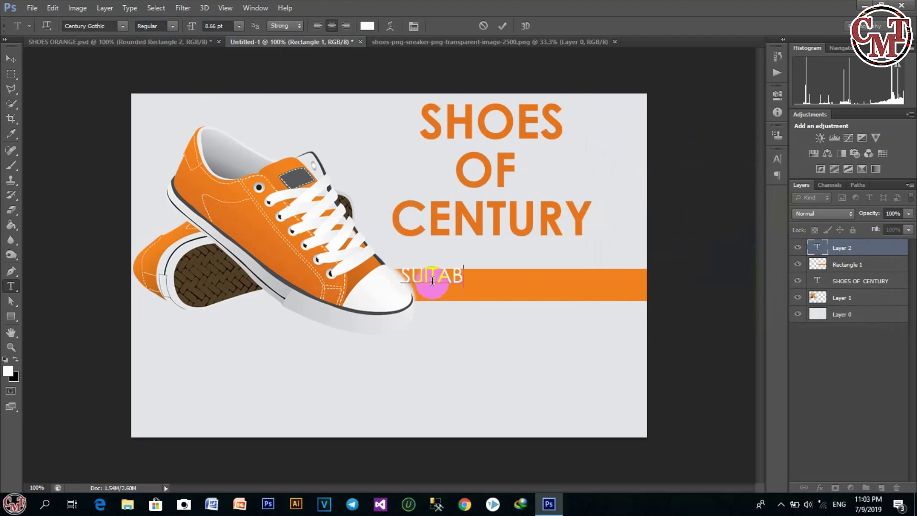
{"action": "type", "text": "LE FOR"}
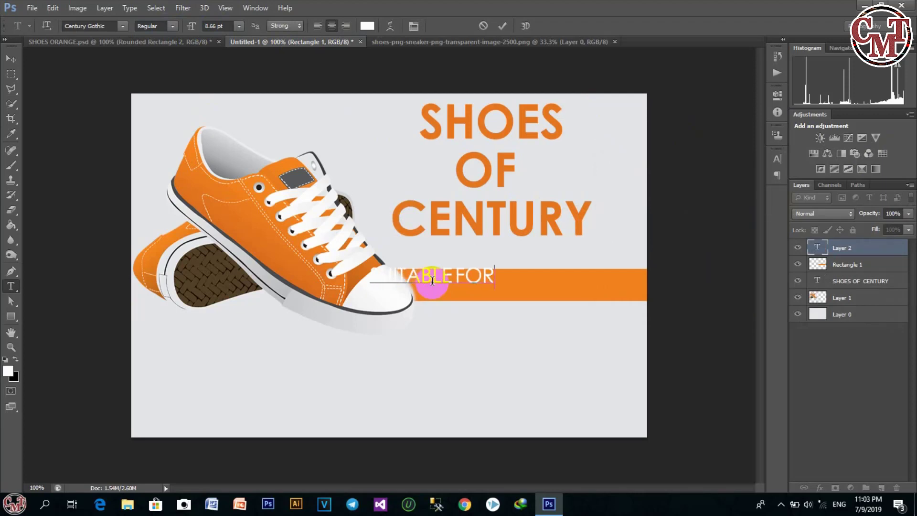
{"action": "type", "text": " EVERY DRE"}
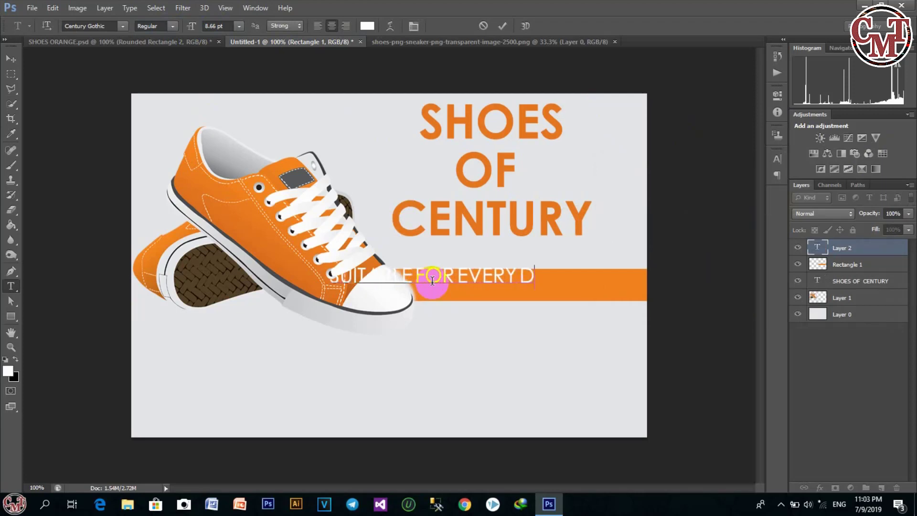
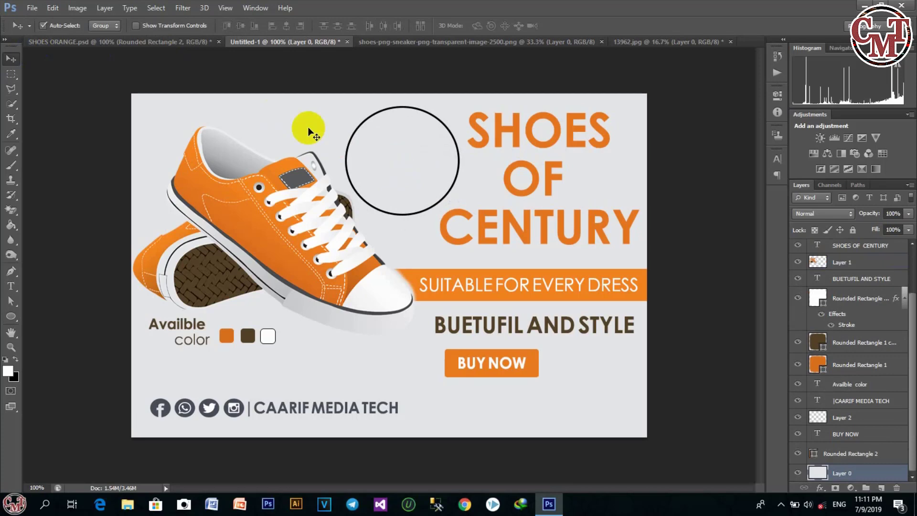
- Add the price text $20 in Century Gothic Bold inside the upper part of the empty circle
{"action": "left_click", "coordinate": [11, 286]}
{"action": "left_click", "coordinate": [375, 126]}
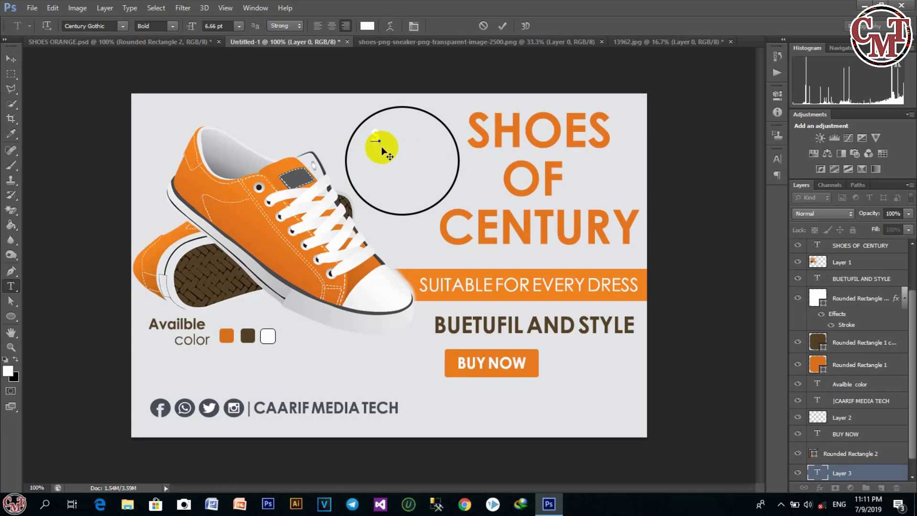
{"action": "type", "text": "$201"}
{"action": "left_click_drag", "start_coordinate": [387, 155], "coordinate": [398, 155]}
- Set the $20 price text to black #000000 and its size to 9.66 pt
{"action": "left_click", "coordinate": [367, 26]}
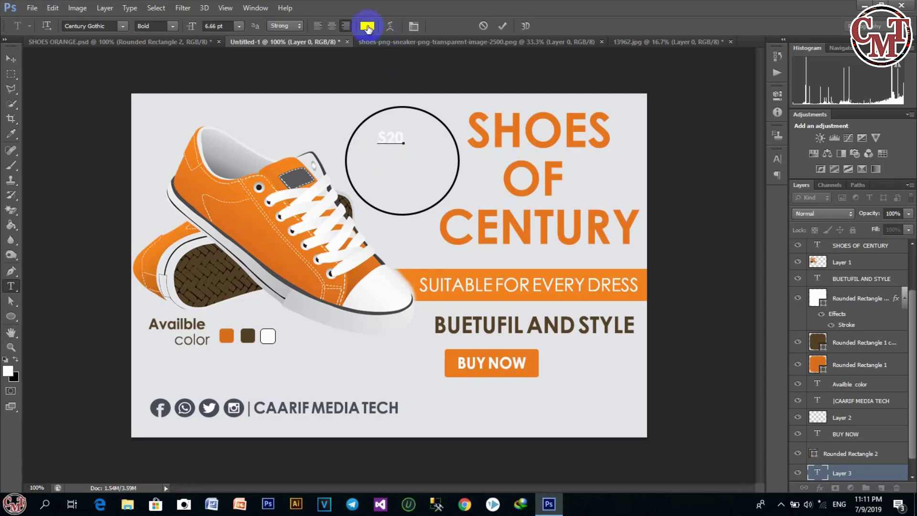
{"action": "left_click", "coordinate": [600, 319]}
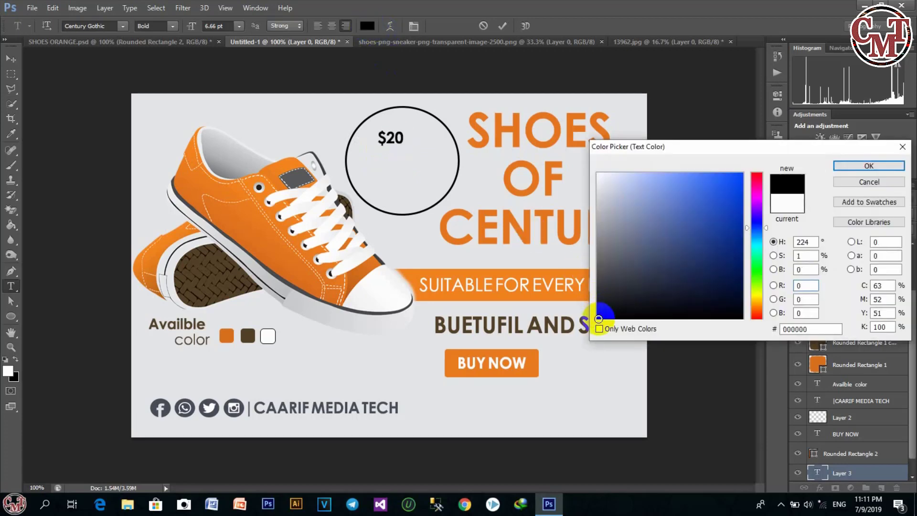
{"action": "left_click", "coordinate": [869, 166]}
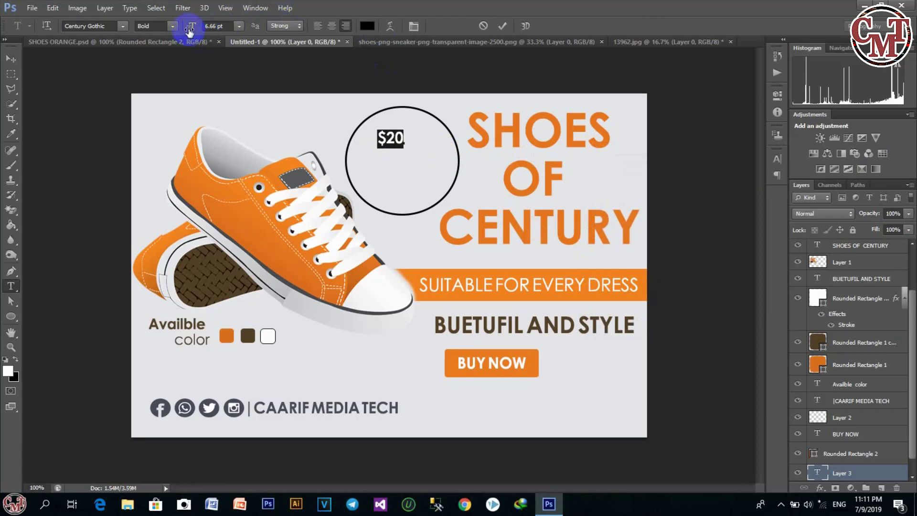
{"action": "left_click_drag", "start_coordinate": [190, 30], "coordinate": [188, 27]}
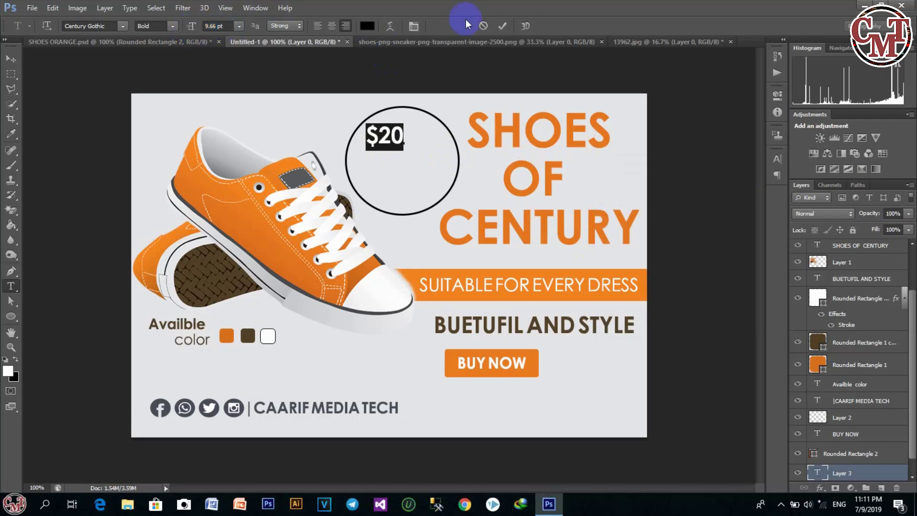
{"action": "left_click", "coordinate": [503, 31]}
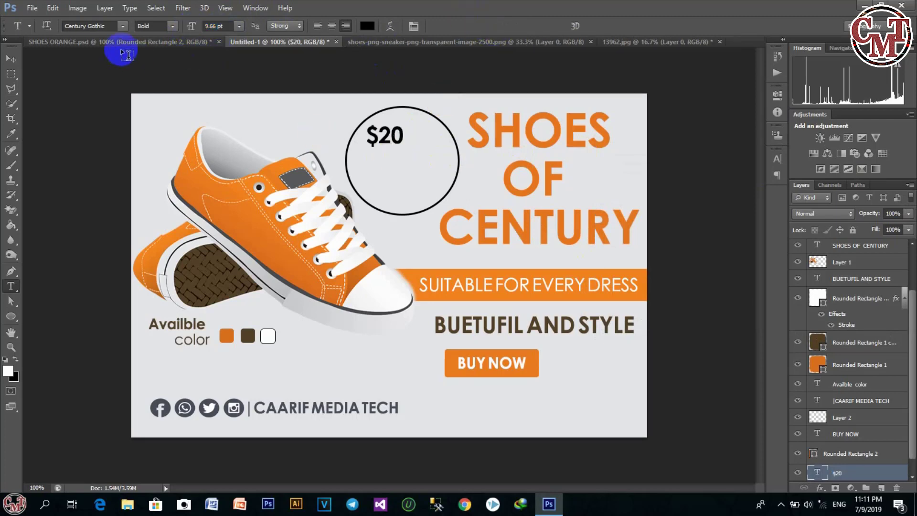
- Apply strikethrough to the $20 price text in the circle
{"action": "left_click", "coordinate": [777, 159]}
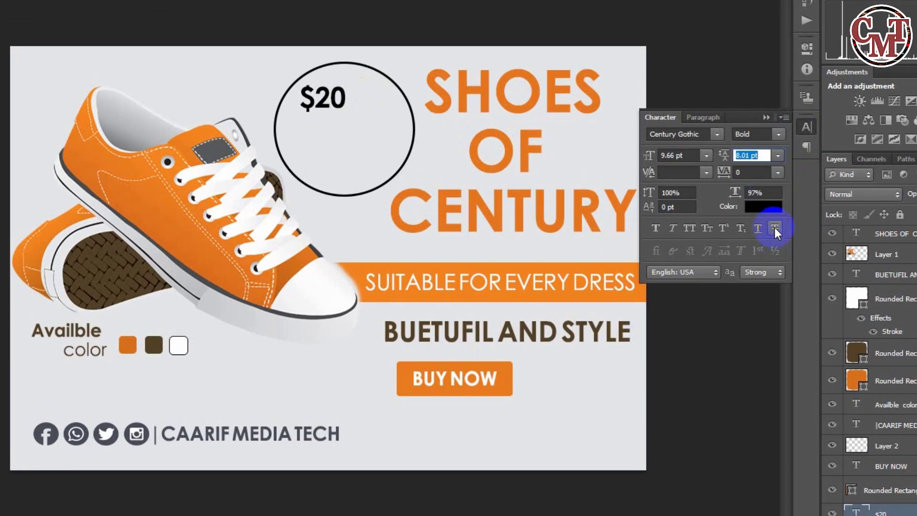
{"action": "left_click", "coordinate": [766, 117]}
{"action": "left_click_drag", "start_coordinate": [406, 120], "coordinate": [335, 130]}
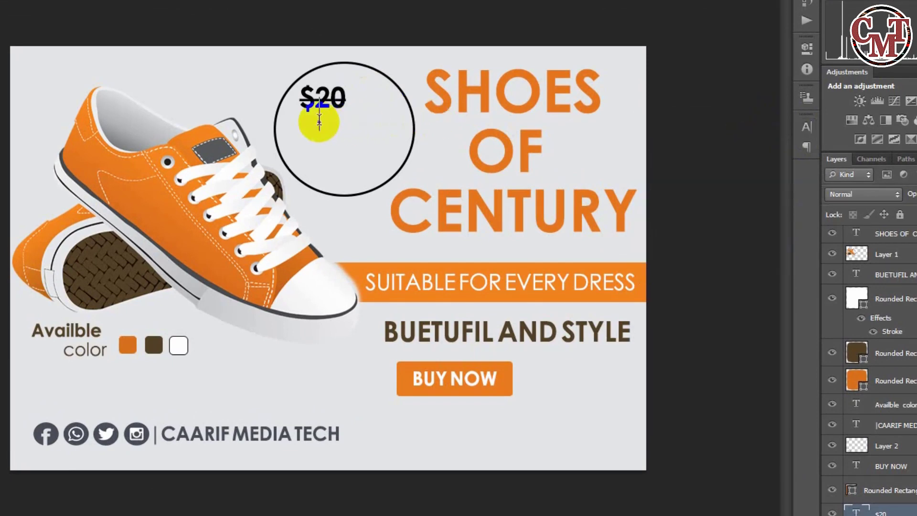
{"action": "left_click", "coordinate": [319, 122]}
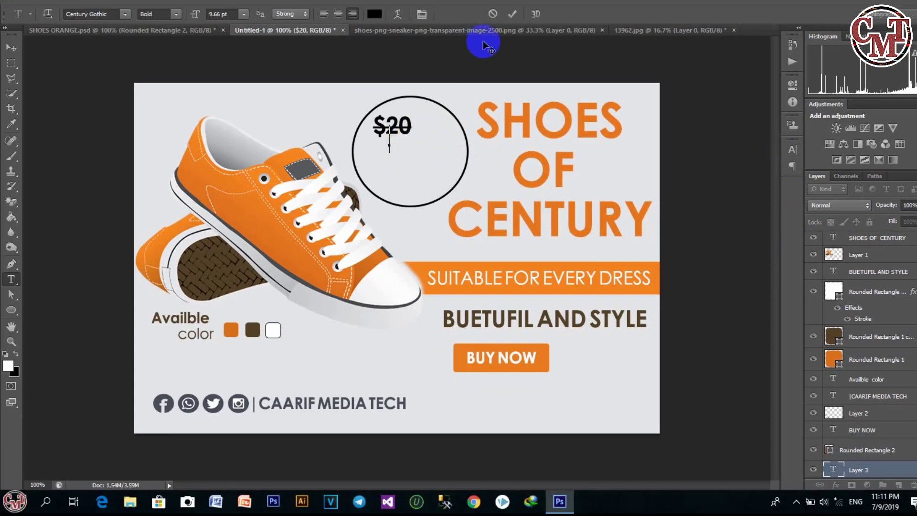
{"action": "left_click", "coordinate": [512, 14]}
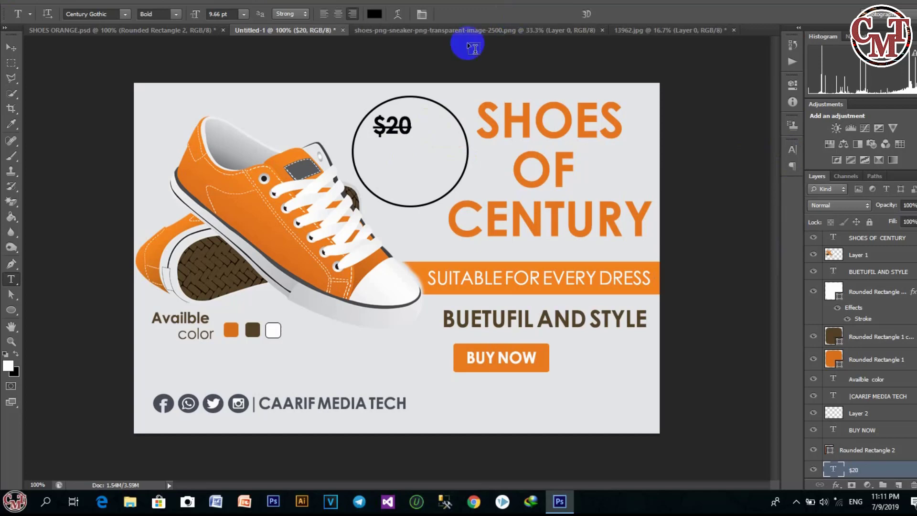
{"action": "double_click", "coordinate": [401, 128]}
{"action": "left_click", "coordinate": [10, 47]}
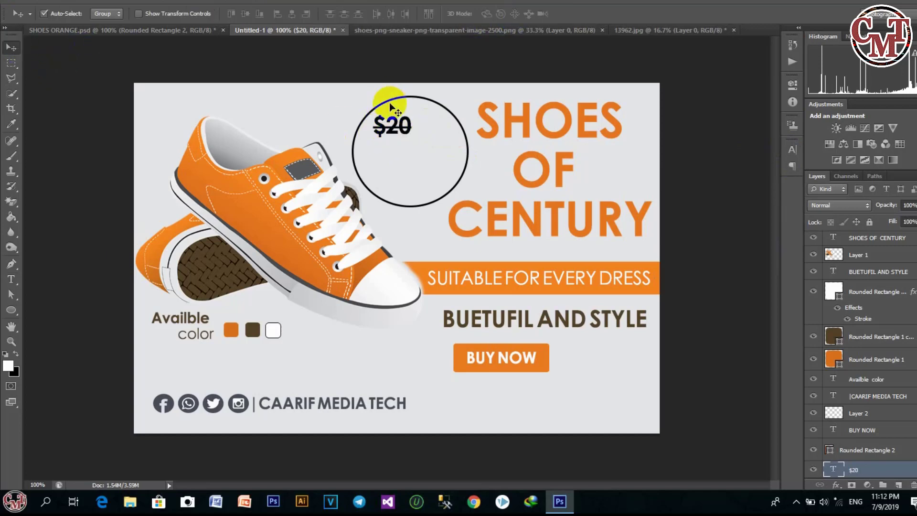
{"action": "left_click", "coordinate": [405, 130]}
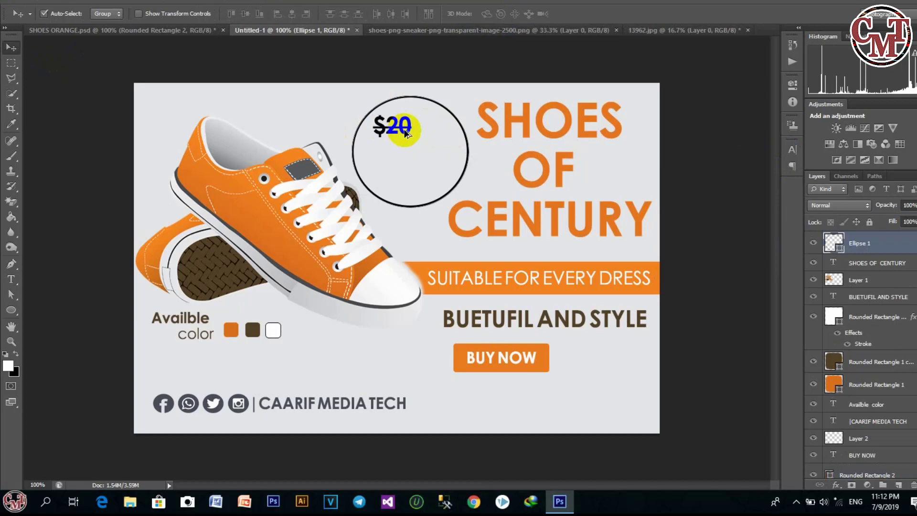
{"action": "mouse_move", "coordinate": [405, 130]}
{"action": "left_mouse_down"}
{"action": "mouse_move", "coordinate": [409, 147]}
{"action": "mouse_move", "coordinate": [408, 139]}
{"action": "left_mouse_up"}
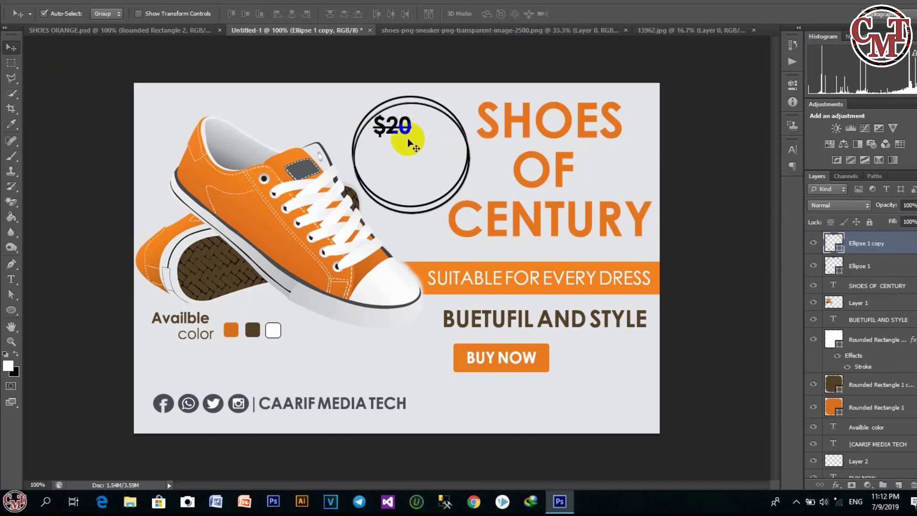
{"action": "key", "text": "ctrl+z"}
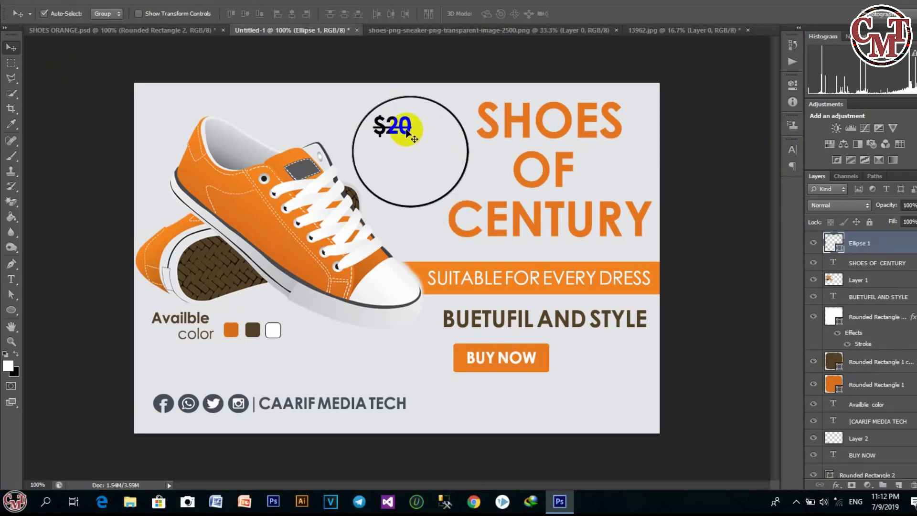
{"action": "mouse_move", "coordinate": [407, 130]}
{"action": "left_mouse_down"}
{"action": "mouse_move", "coordinate": [409, 151]}
{"action": "mouse_move", "coordinate": [403, 135]}
{"action": "left_mouse_up"}
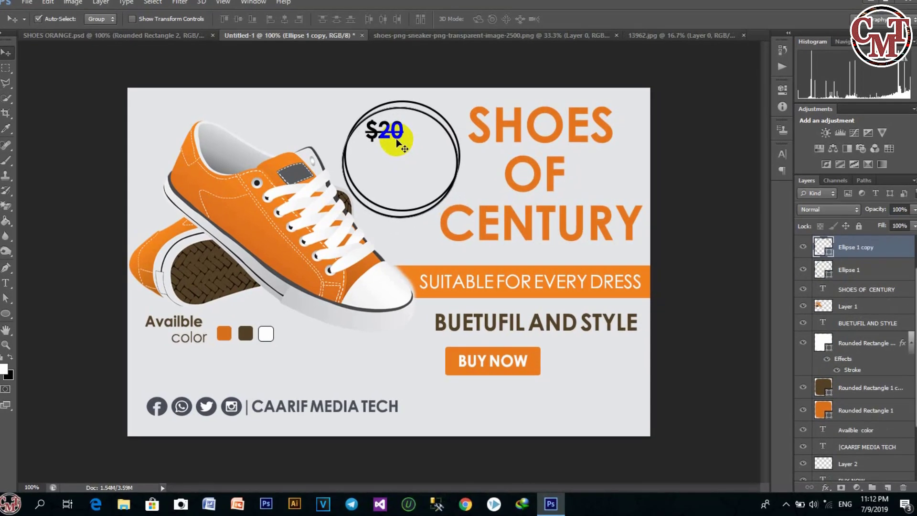
{"action": "key", "text": "ctrl+z"}
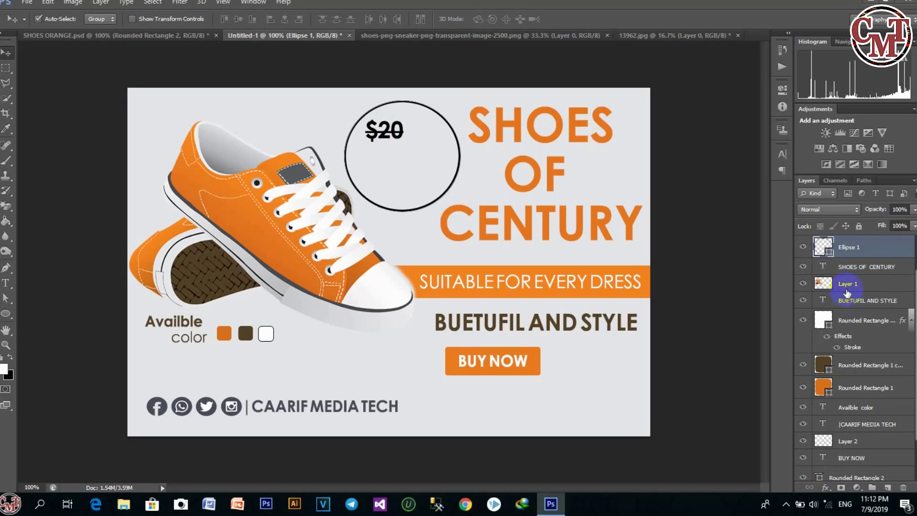
- Duplicate the struck-through $20 text layer and place the copy just below the original inside the circle
{"action": "left_click", "coordinate": [841, 268]}
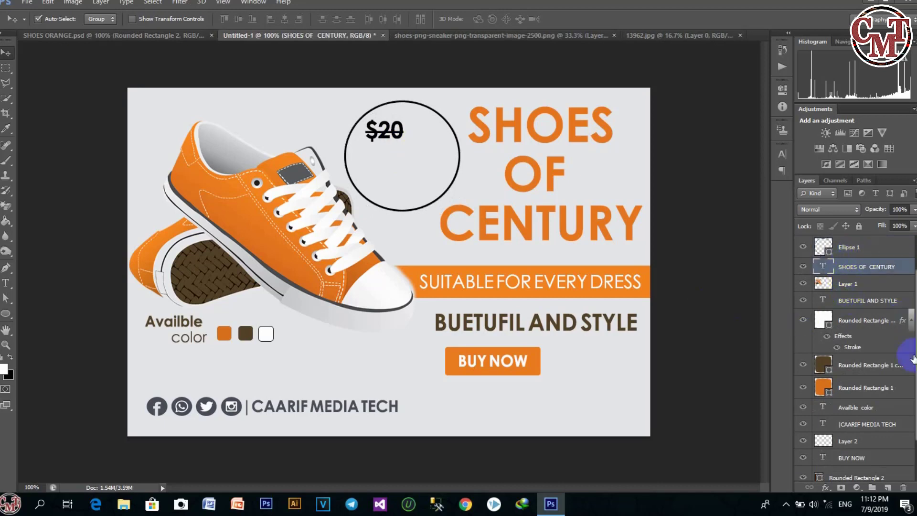
{"action": "scroll", "coordinate": [910, 391], "scroll_direction": "down", "scroll_amount": 2}
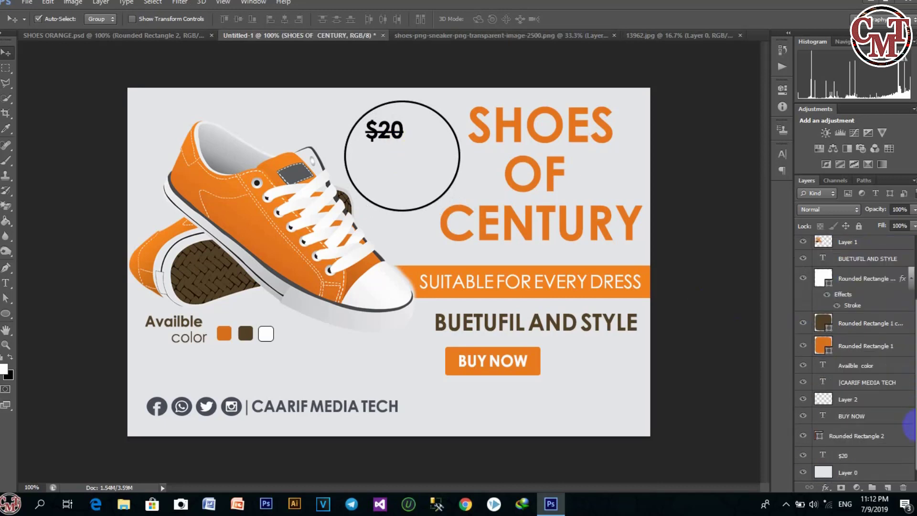
{"action": "left_click", "coordinate": [874, 454]}
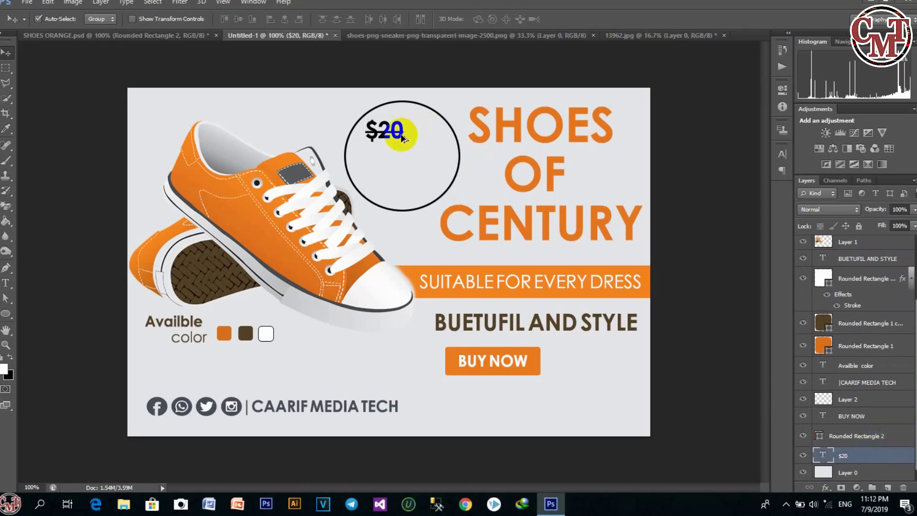
{"action": "left_click_drag", "start_coordinate": [401, 137], "coordinate": [409, 164]}
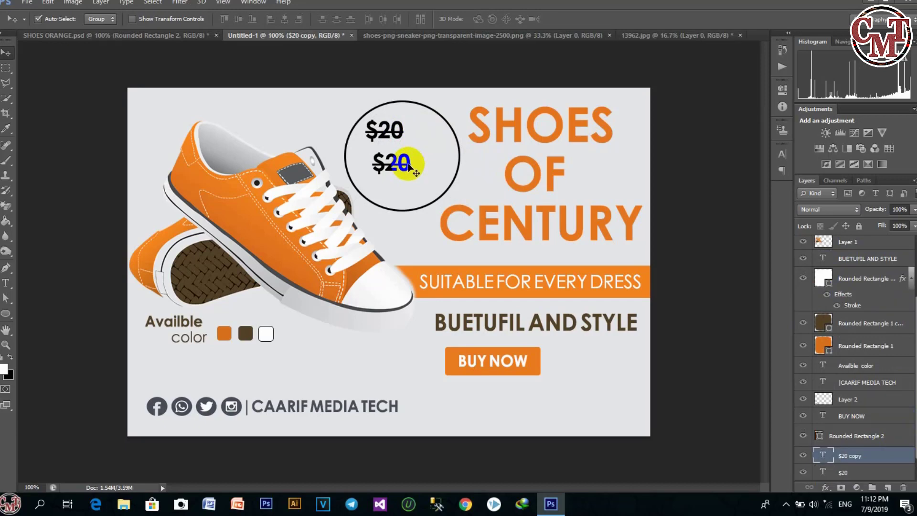
- Change the copied price to $17 and move it closer beneath the $20
{"action": "double_click", "coordinate": [823, 457]}
{"action": "left_click", "coordinate": [409, 163]}
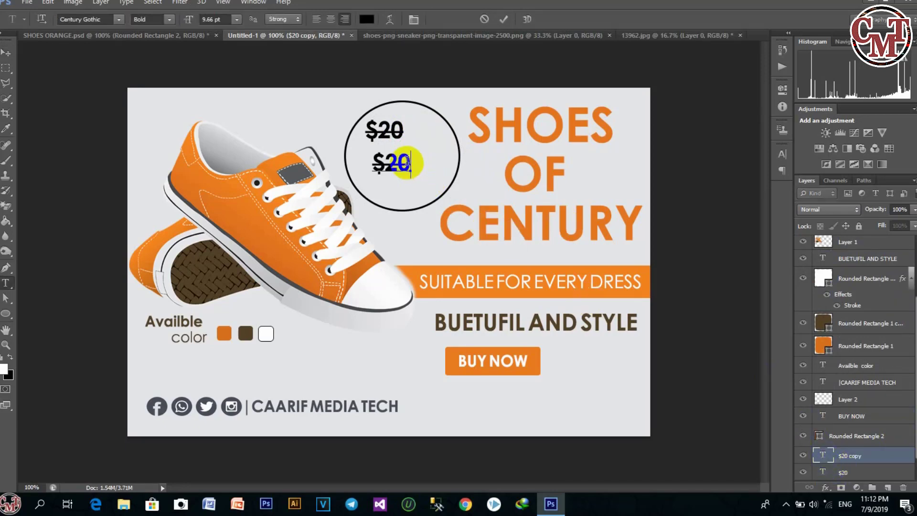
{"action": "key", "text": "BackSpace"}
{"action": "key", "text": "BackSpace"}
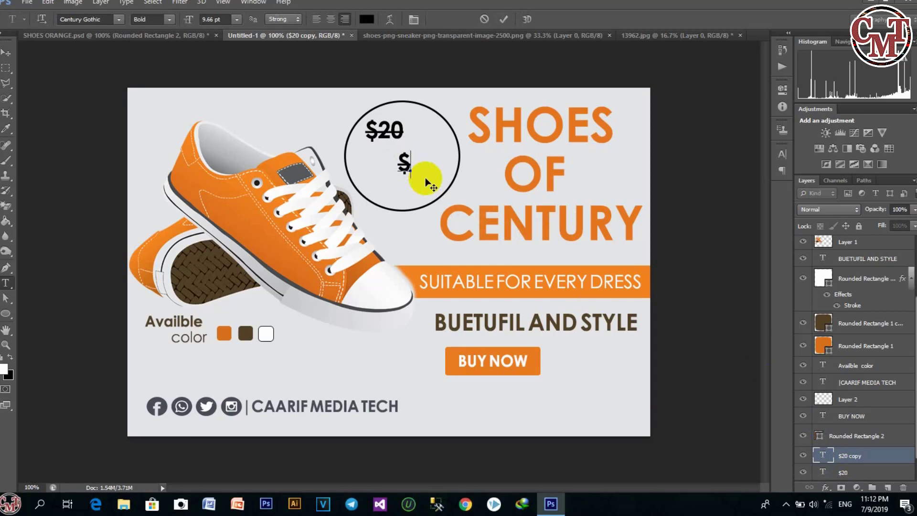
{"action": "type", "text": "17"}
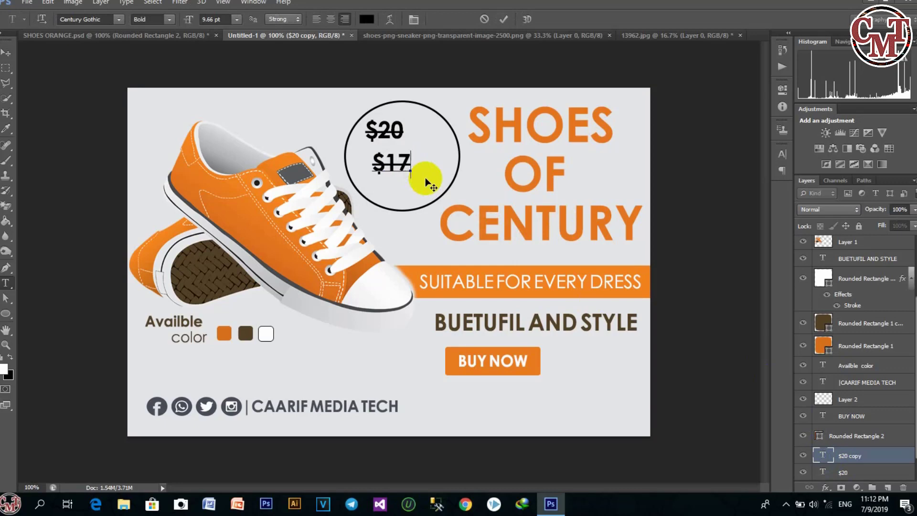
{"action": "mouse_move", "coordinate": [414, 178]}
{"action": "left_mouse_down"}
{"action": "mouse_move", "coordinate": [419, 156]}
{"action": "mouse_move", "coordinate": [420, 176]}
{"action": "left_mouse_up"}
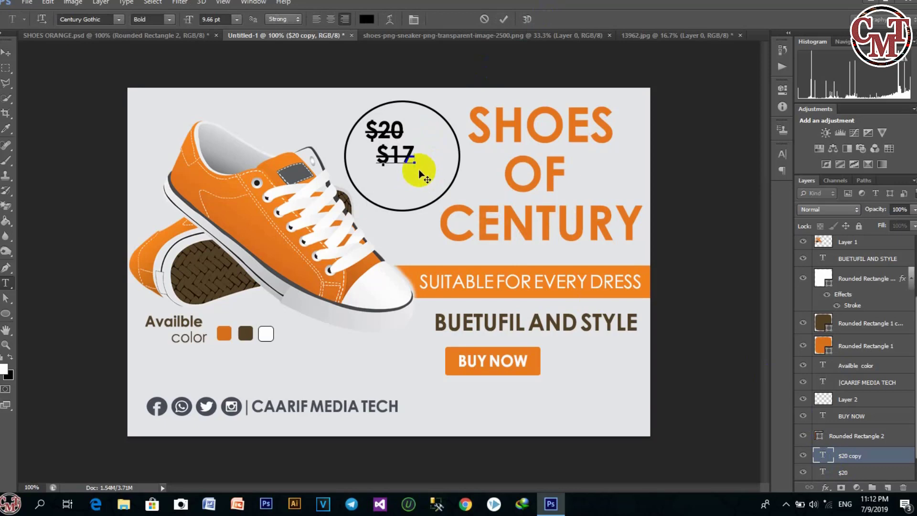
- Remove the strikethrough from the whole $17 price text and commit the edit
{"action": "left_click", "coordinate": [782, 153]}
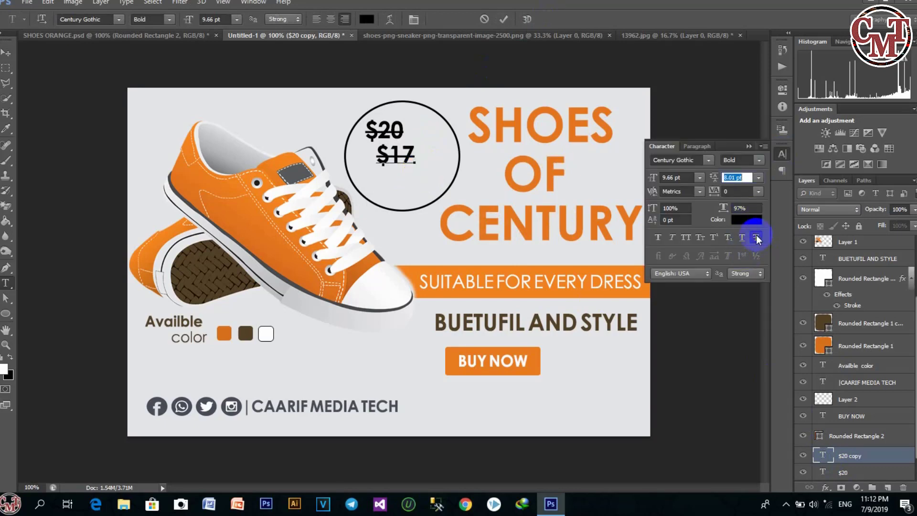
{"action": "left_click", "coordinate": [756, 237]}
{"action": "left_click_drag", "start_coordinate": [415, 160], "coordinate": [358, 149]}
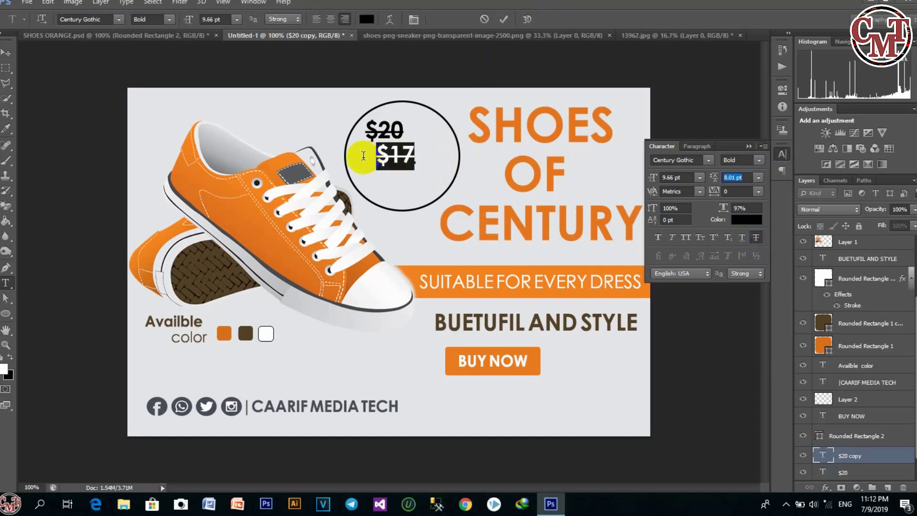
{"action": "left_click", "coordinate": [756, 221]}
{"action": "left_click", "coordinate": [756, 238]}
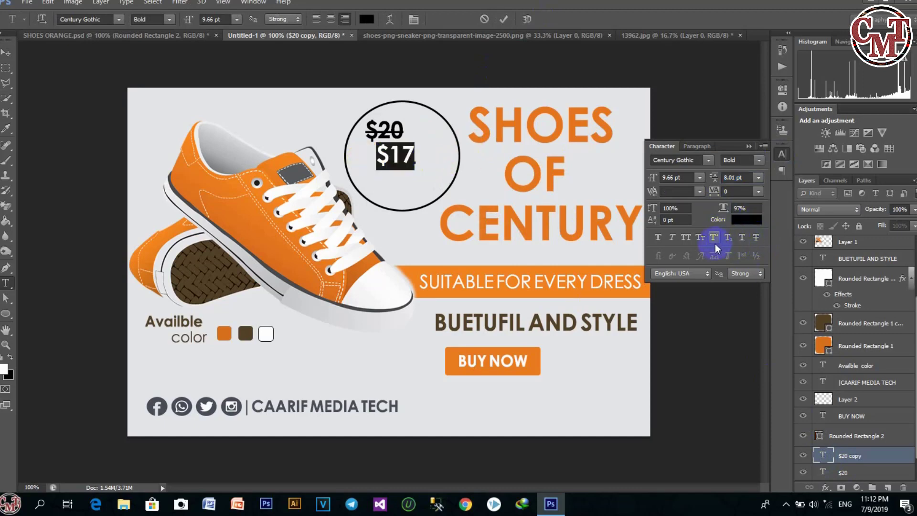
{"action": "left_click", "coordinate": [749, 145]}
{"action": "left_click", "coordinate": [511, 19]}
{"action": "key", "text": "v"}
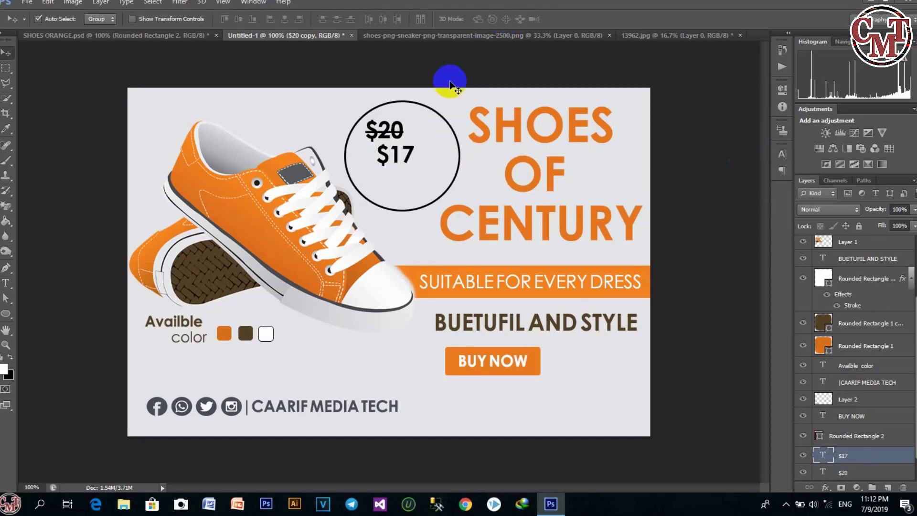
- Shift the price circle slightly left, and raise the $17 and $20 text layers above the orange and brown swatch layers
{"action": "left_click_drag", "start_coordinate": [403, 159], "coordinate": [402, 154]}
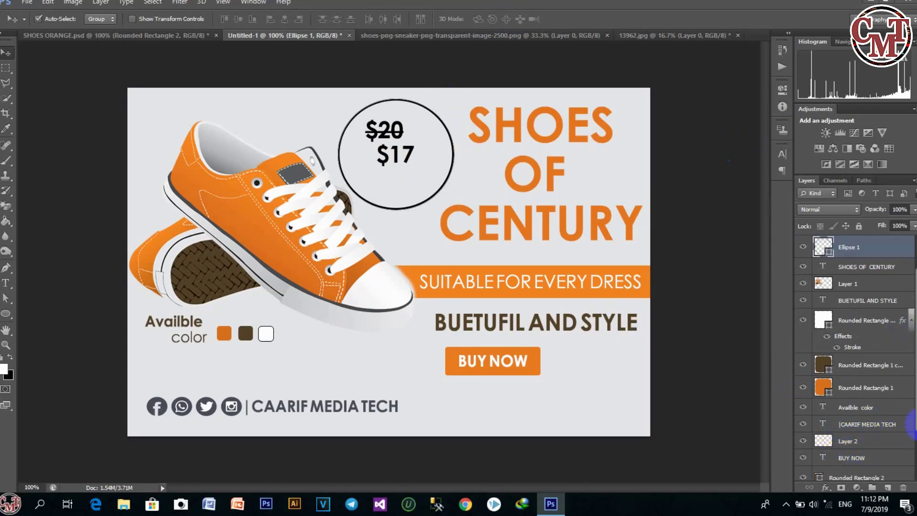
{"action": "scroll", "coordinate": [911, 414], "scroll_direction": "down", "scroll_amount": 3}
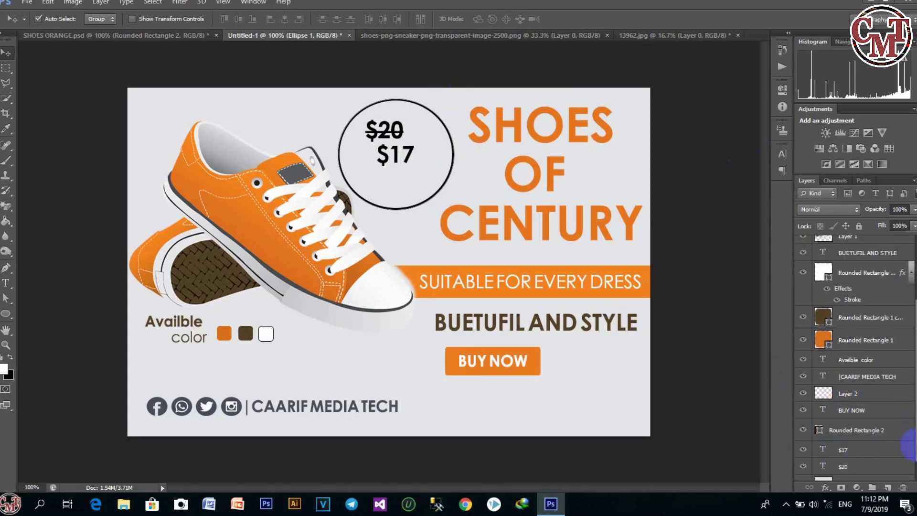
{"action": "left_click_drag", "start_coordinate": [846, 447], "coordinate": [828, 317]}
{"action": "left_click_drag", "start_coordinate": [843, 453], "coordinate": [843, 304]}
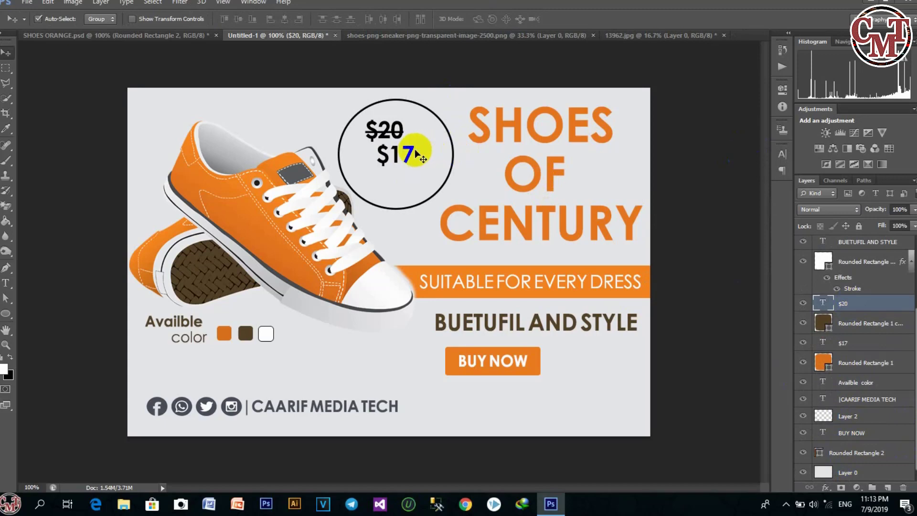
{"action": "left_click", "coordinate": [400, 140]}
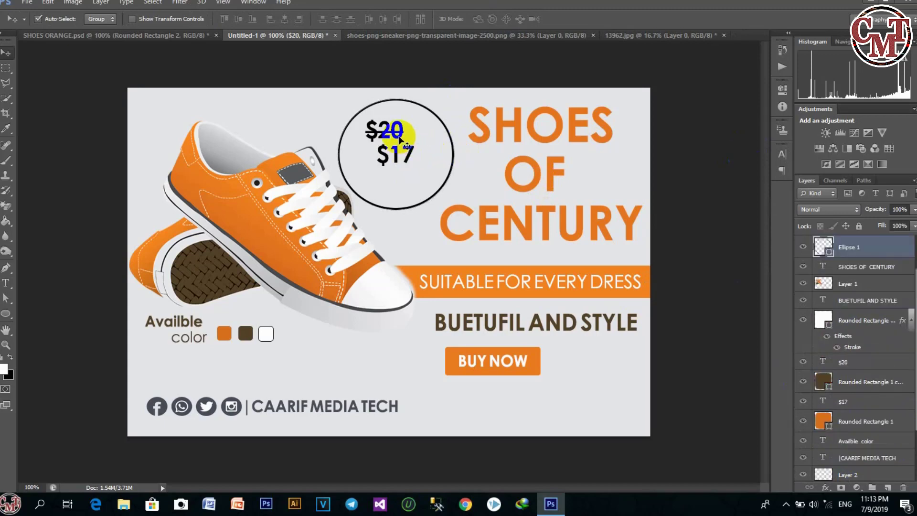
{"action": "key", "text": "ctrl+t"}
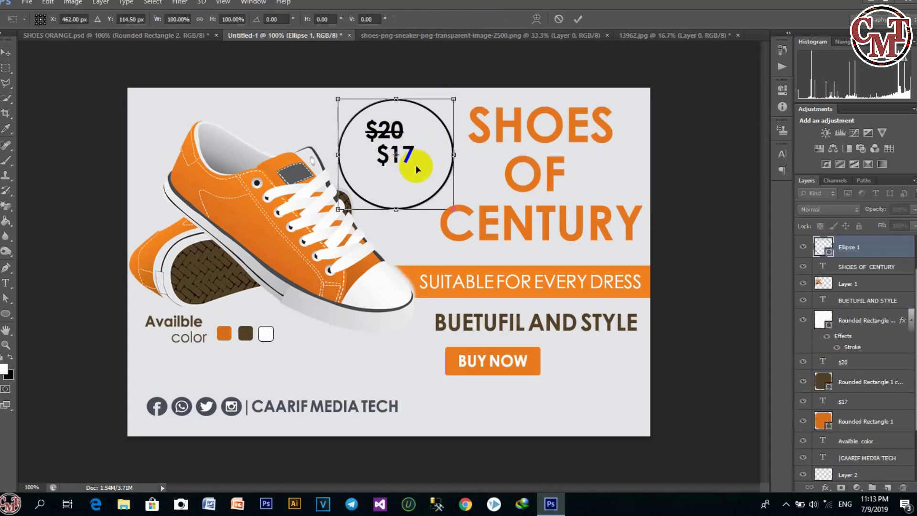
{"action": "left_click", "coordinate": [578, 19]}
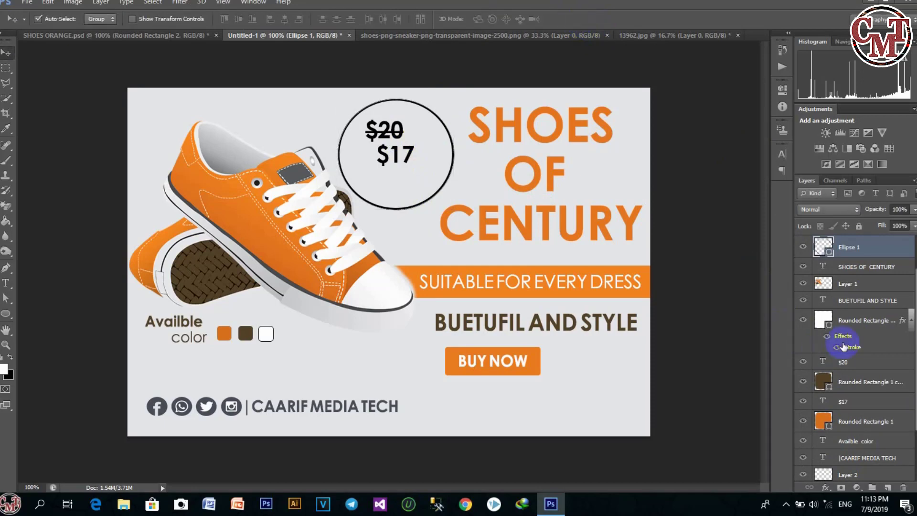
- Enlarge the struck-through $20 text inside the price circle and narrow the circle outline slightly so it looks rounder
{"action": "left_click", "coordinate": [852, 365]}
{"action": "key", "text": "ctrl+t"}
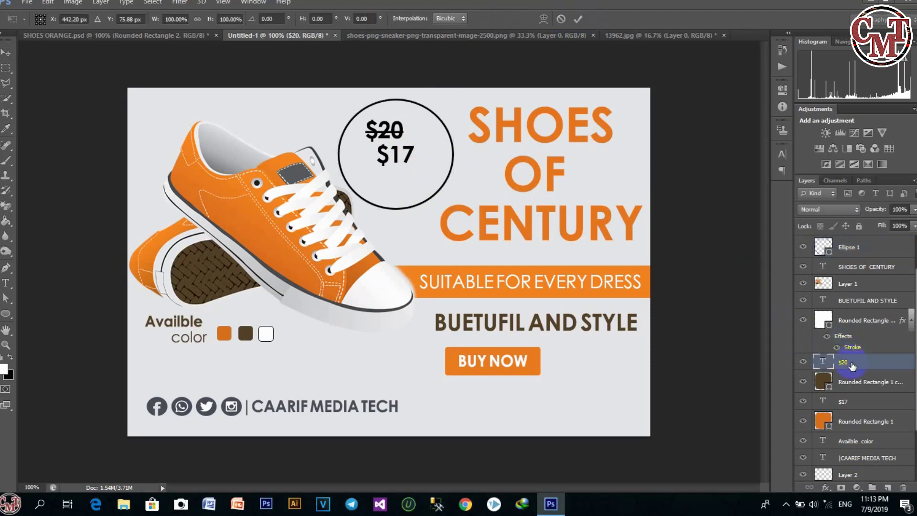
{"action": "left_click_drag", "start_coordinate": [404, 144], "coordinate": [449, 156]}
{"action": "left_click", "coordinate": [579, 19]}
{"action": "key", "text": "ctrl+t"}
{"action": "left_click", "coordinate": [579, 19]}
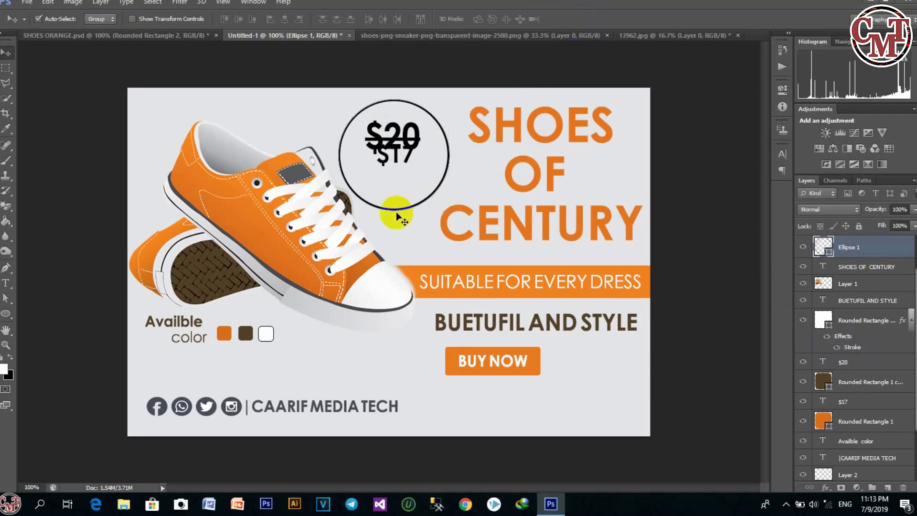
- Move the $17 text straight down until it clears the enlarged $20 inside the circle
{"action": "left_click", "coordinate": [844, 405]}
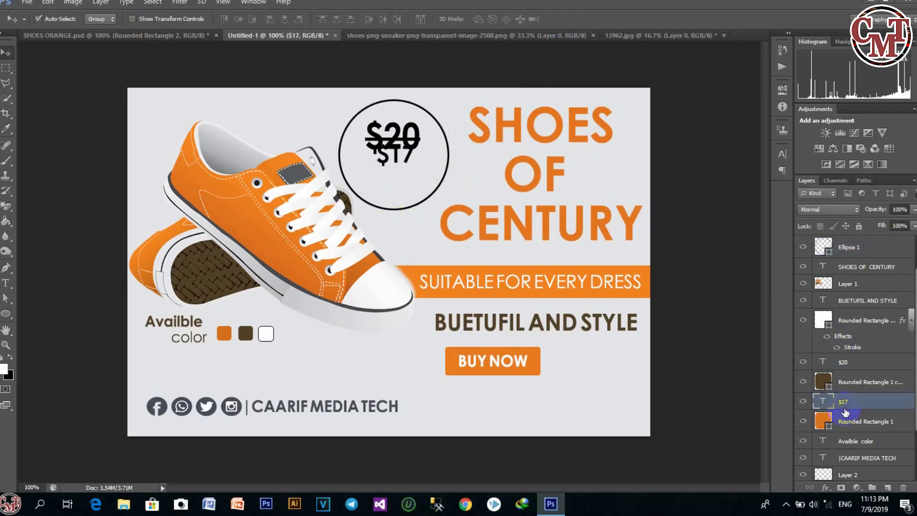
{"action": "key", "text": "Down"}
{"action": "key", "text": "Down"}
{"action": "key", "text": "Down"}
{"action": "key", "text": "Down"}
{"action": "key", "text": "Down"}
{"action": "key", "text": "Down"}
{"action": "key", "text": "Down"}
{"action": "key", "text": "Down"}
{"action": "key", "text": "Down"}
{"action": "key", "text": "Down"}
{"action": "key", "text": "Down"}
{"action": "key", "text": "Down"}
{"action": "key", "text": "Down"}
{"action": "key", "text": "Down"}
{"action": "key", "text": "Down"}
{"action": "key", "text": "Down"}
{"action": "key", "text": "Down"}
{"action": "key", "text": "Down"}
{"action": "key", "text": "Down"}
{"action": "key", "text": "Down"}
{"action": "key", "text": "Down"}
{"action": "key", "text": "Down"}
{"action": "key", "text": "Down"}
{"action": "key", "text": "Down"}
{"action": "key", "text": "Down"}
{"action": "key", "text": "Down"}
{"action": "key", "text": "Down"}
{"action": "key", "text": "Down"}
{"action": "key", "text": "Down"}
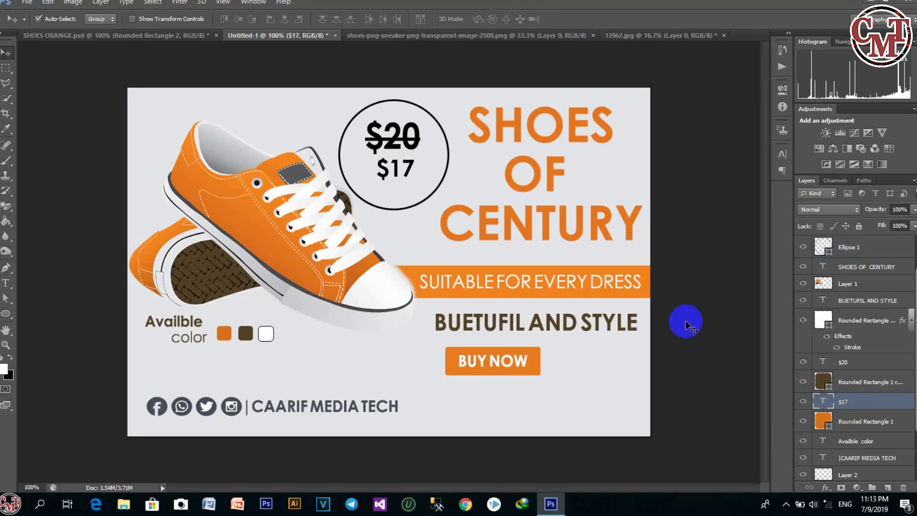
- Scale the $17 text to about 122% width and 124% height, and raise the $20 text toward the circle's upper edge
{"action": "key", "text": "ctrl+t"}
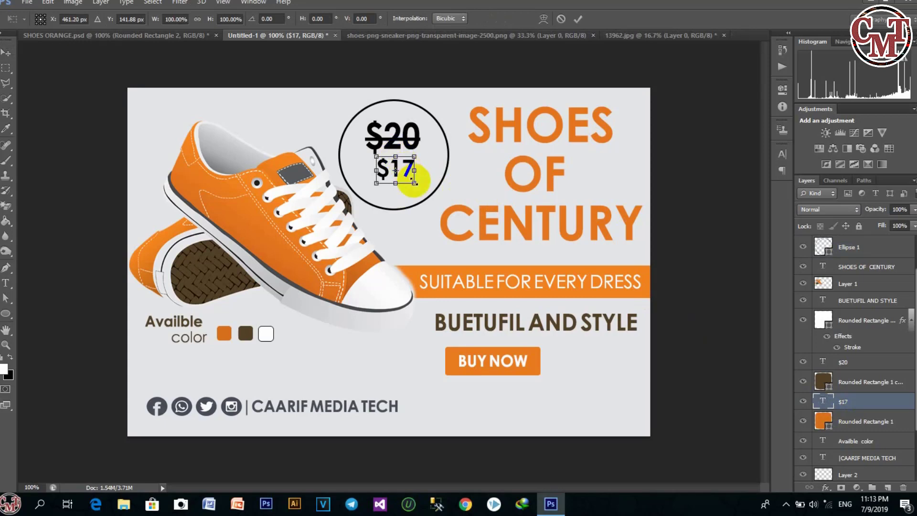
{"action": "left_click_drag", "start_coordinate": [414, 183], "coordinate": [422, 190]}
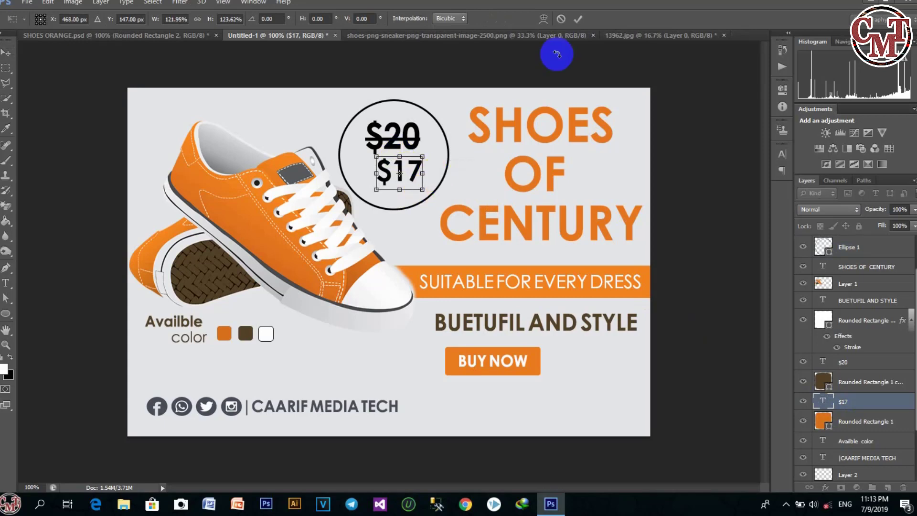
{"action": "left_click", "coordinate": [578, 19]}
{"action": "left_click_drag", "start_coordinate": [420, 142], "coordinate": [412, 144]}
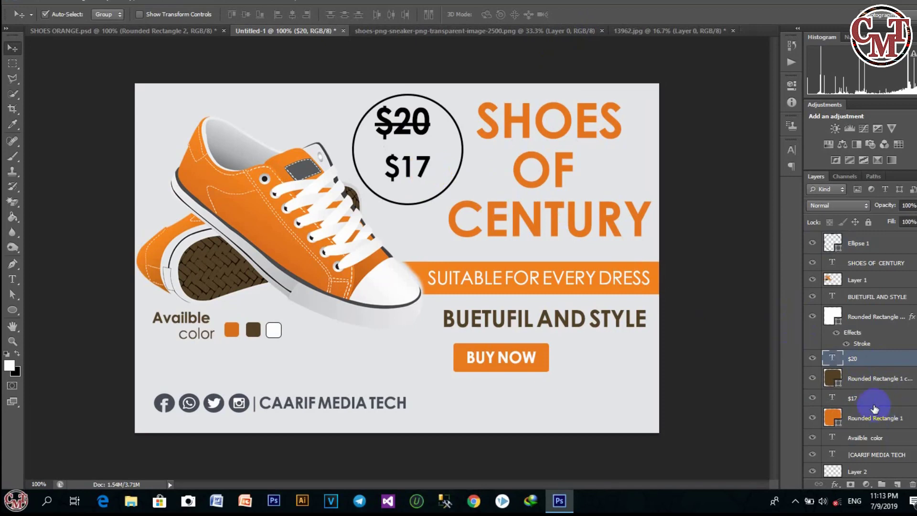
- Move the $17 text up so it sits close beneath the struck-through $20
{"action": "left_click", "coordinate": [864, 405]}
{"action": "key", "text": "Up"}
{"action": "key", "text": "Up"}
{"action": "key", "text": "Up"}
{"action": "key", "text": "Up"}
{"action": "key", "text": "Up"}
{"action": "key", "text": "Up"}
{"action": "key", "text": "Up"}
{"action": "key", "text": "Up"}
{"action": "key", "text": "Up"}
{"action": "key", "text": "Up"}
{"action": "key", "text": "Up"}
{"action": "key", "text": "Up"}
{"action": "key", "text": "Up"}
{"action": "key", "text": "Up"}
{"action": "key", "text": "Up"}
{"action": "key", "text": "Up"}
{"action": "key", "text": "Up"}
{"action": "key", "text": "Up"}
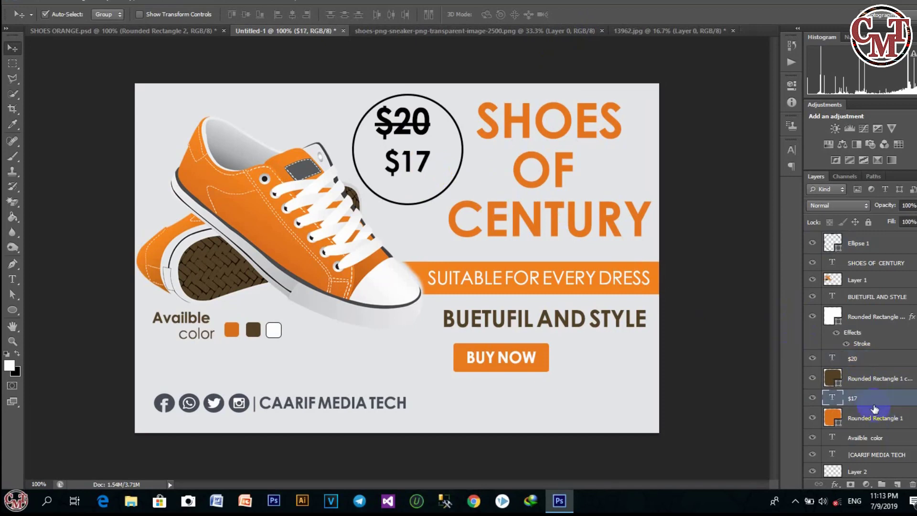
{"action": "key", "text": "Up"}
{"action": "key", "text": "Up"}
{"action": "key", "text": "Up"}
{"action": "key", "text": "Up"}
{"action": "key", "text": "Up"}
{"action": "key", "text": "Up"}
{"action": "key", "text": "Up"}
{"action": "key", "text": "Up"}
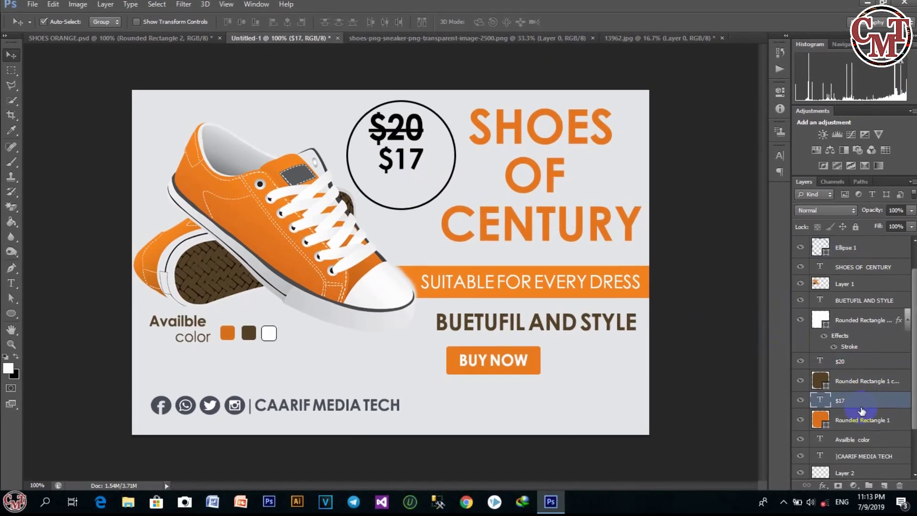
- Duplicate the $17 text layer and move the copy straight down to form a third line inside the circle
{"action": "right_click", "coordinate": [858, 410]}
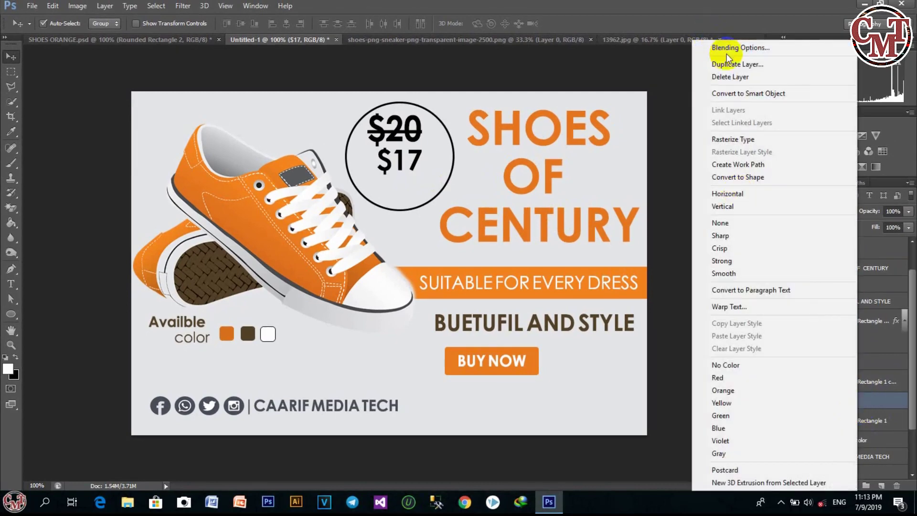
{"action": "left_click", "coordinate": [729, 64]}
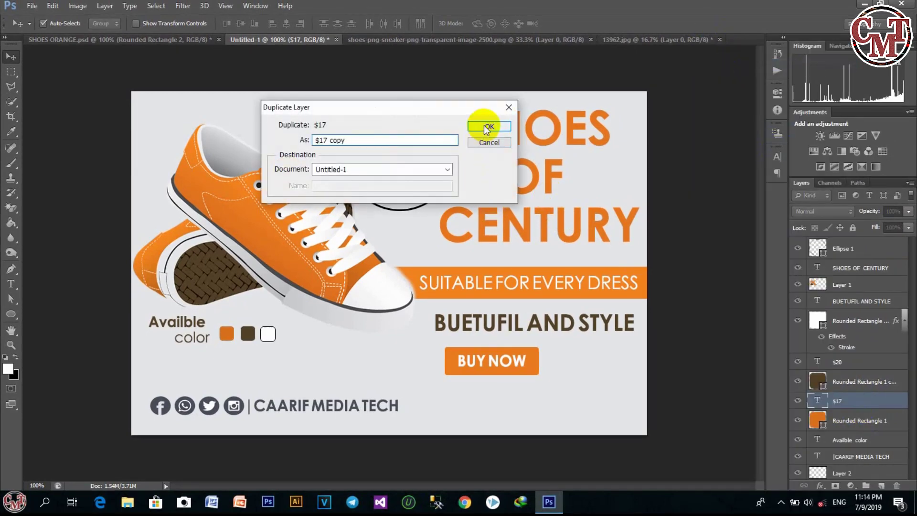
{"action": "left_click", "coordinate": [484, 125]}
{"action": "key", "text": "Down"}
{"action": "key", "text": "Down"}
{"action": "key", "text": "Down"}
{"action": "key", "text": "Down"}
{"action": "key", "text": "Down"}
{"action": "key", "text": "Down"}
{"action": "key", "text": "Down"}
{"action": "key", "text": "Down"}
{"action": "key", "text": "Down"}
{"action": "key", "text": "Down"}
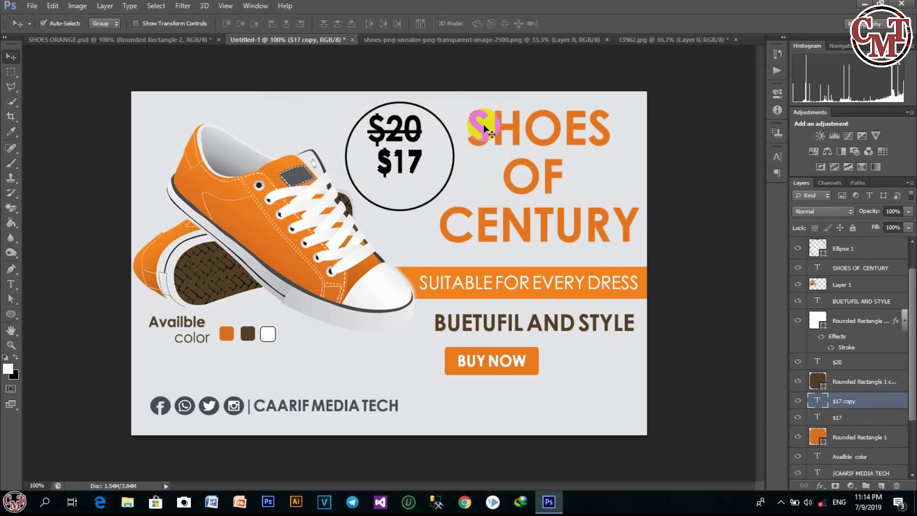
{"action": "key", "text": "Down"}
{"action": "key", "text": "Down"}
{"action": "key", "text": "Down"}
{"action": "key", "text": "Down"}
{"action": "key", "text": "Down"}
{"action": "key", "text": "Down"}
{"action": "key", "text": "Down"}
{"action": "key", "text": "Down"}
{"action": "key", "text": "Down"}
{"action": "key", "text": "Down"}
{"action": "key", "text": "Down"}
{"action": "key", "text": "Down"}
{"action": "key", "text": "Down"}
{"action": "key", "text": "Down"}
{"action": "key", "text": "Down"}
{"action": "key", "text": "Down"}
{"action": "key", "text": "Down"}
{"action": "key", "text": "Down"}
{"action": "key", "text": "Down"}
{"action": "key", "text": "Down"}
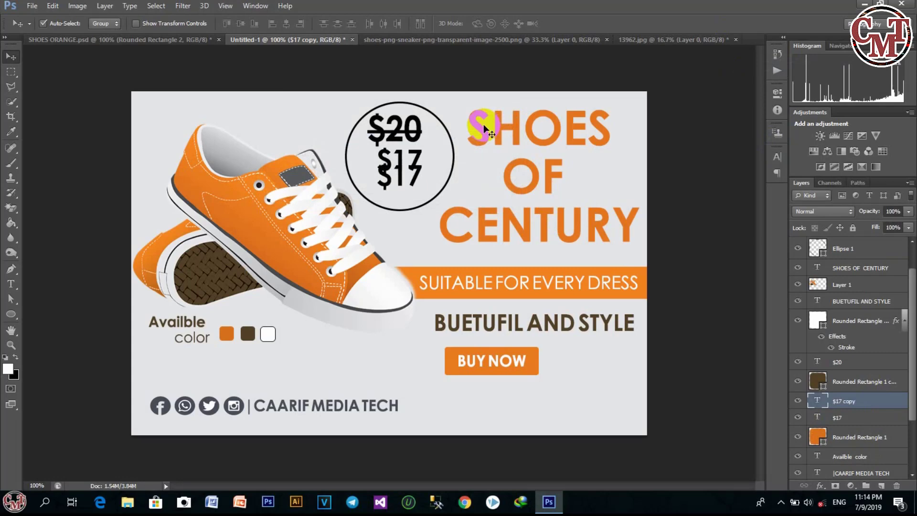
{"action": "key", "text": "Down"}
{"action": "key", "text": "Down"}
{"action": "key", "text": "Down"}
{"action": "key", "text": "Down"}
{"action": "key", "text": "Down"}
{"action": "key", "text": "Down"}
{"action": "key", "text": "Down"}
{"action": "key", "text": "Down"}
{"action": "key", "text": "Down"}
{"action": "key", "text": "Down"}
{"action": "key", "text": "Down"}
{"action": "key", "text": "Down"}
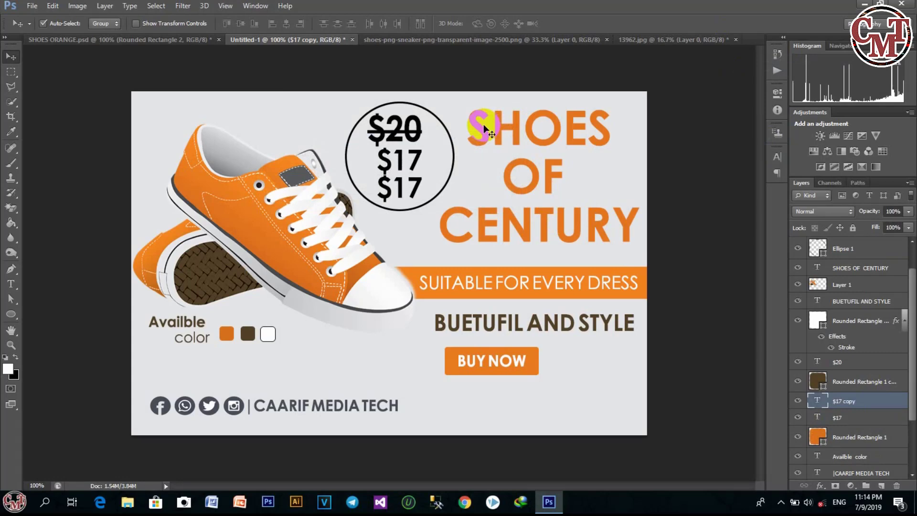
- Replace the copied $17 text with OFF and commit the edit
{"action": "double_click", "coordinate": [819, 404]}
{"action": "type", "text": "OFF"}
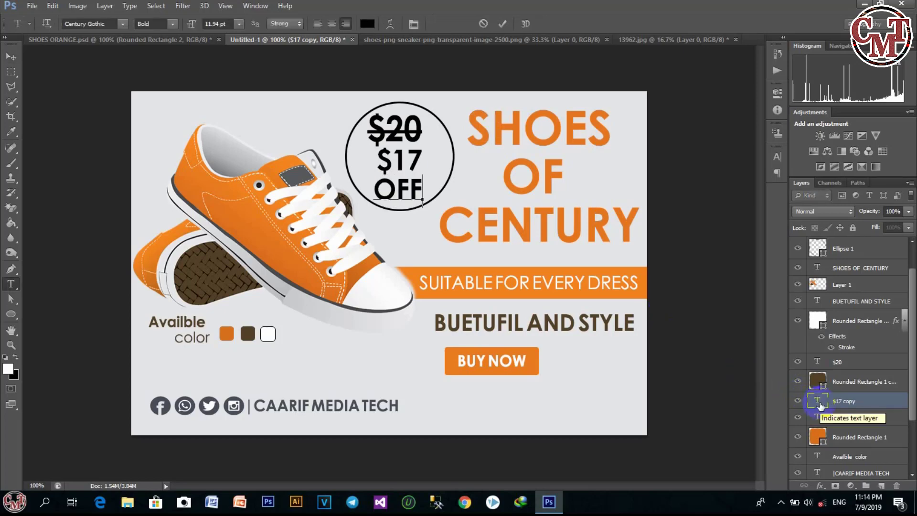
{"action": "left_click", "coordinate": [502, 23]}
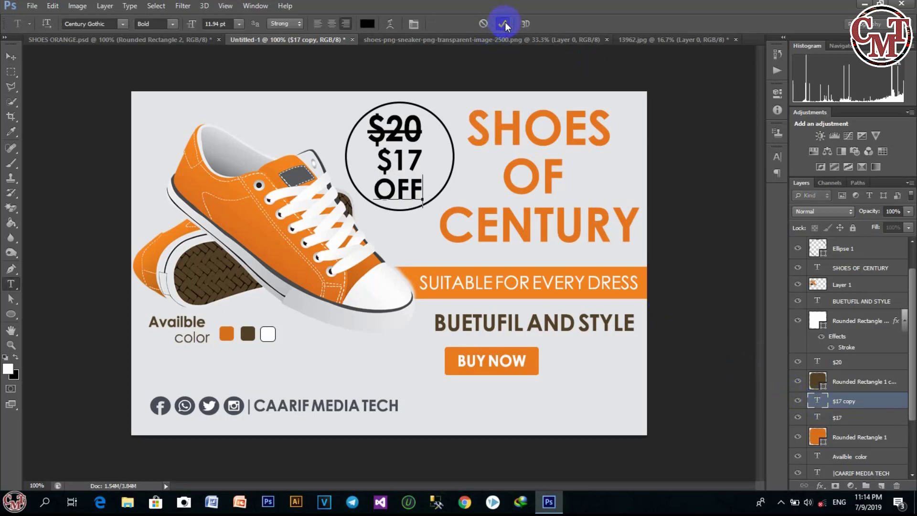
{"action": "key", "text": "v"}
{"action": "left_click", "coordinate": [84, 236]}
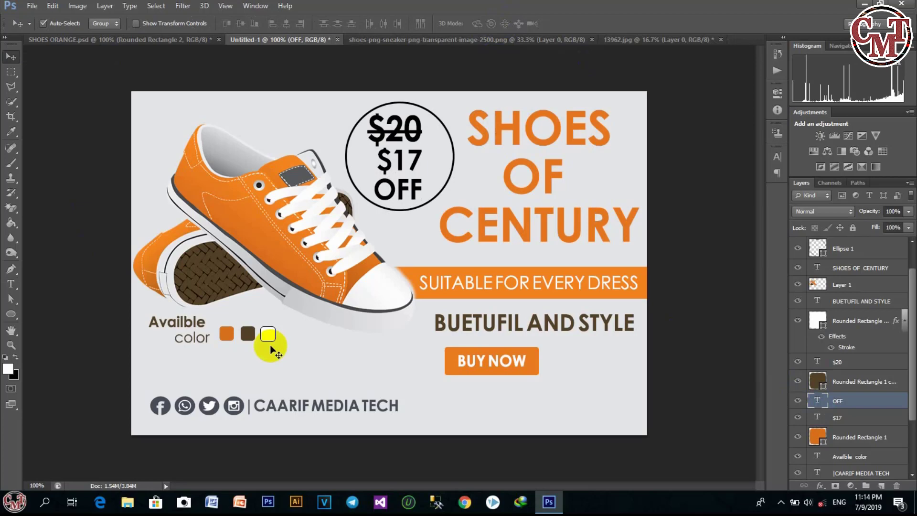
- Save the banner to the desktop as a JPEG named SHOES QURUX with maximum quality and the Progressive format option
{"action": "left_click", "coordinate": [32, 5]}
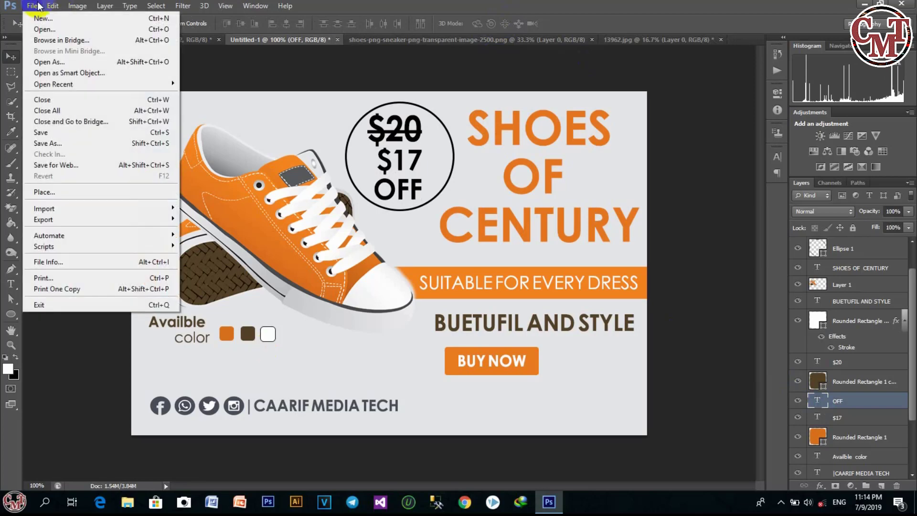
{"action": "left_click", "coordinate": [61, 143]}
{"action": "left_click", "coordinate": [441, 269]}
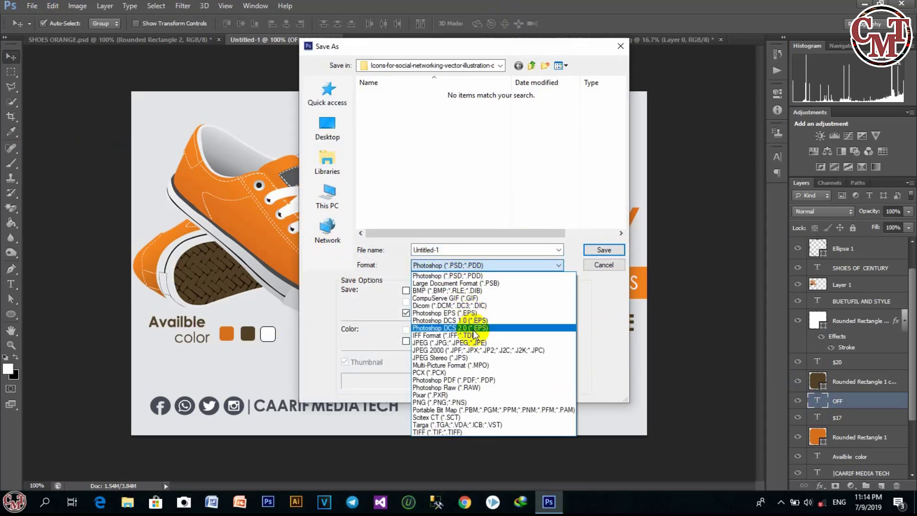
{"action": "left_click", "coordinate": [473, 342]}
{"action": "left_click_drag", "start_coordinate": [470, 248], "coordinate": [387, 267]}
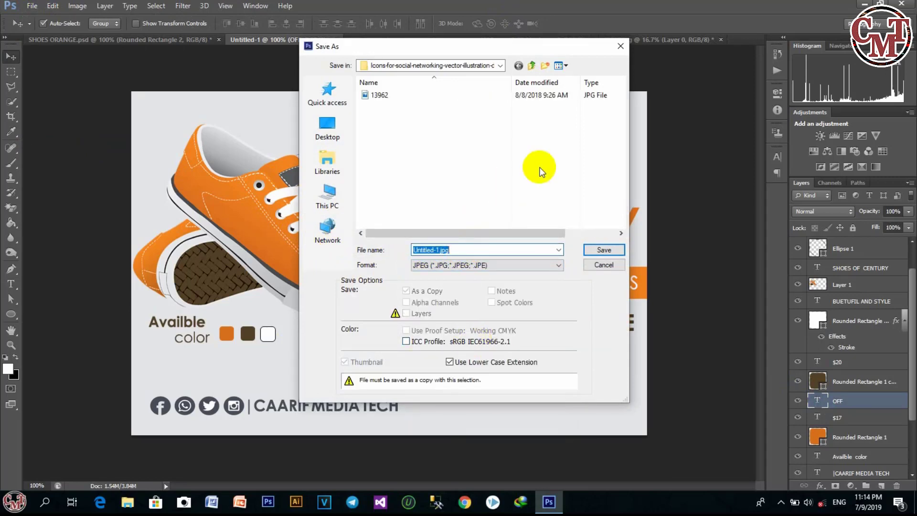
{"action": "type", "text": "SHOES QURUX"}
{"action": "left_click", "coordinate": [327, 128]}
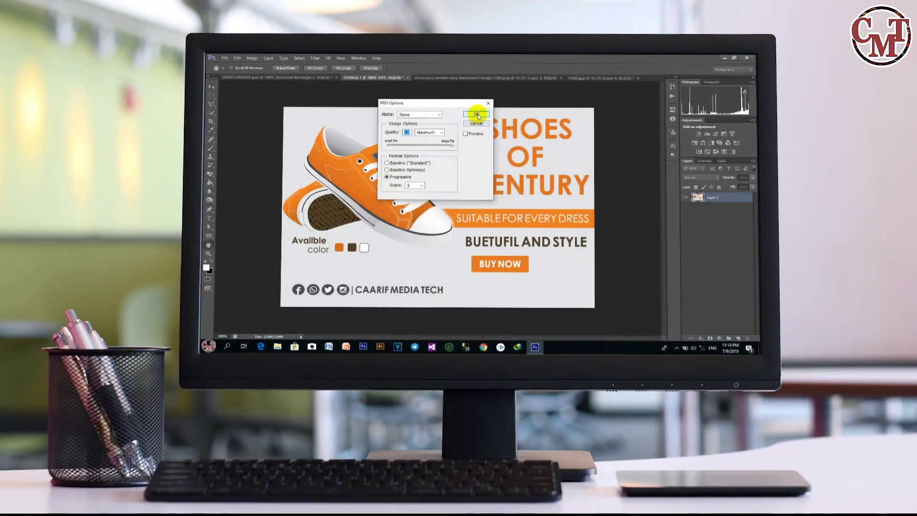
{"action": "left_click", "coordinate": [478, 115]}
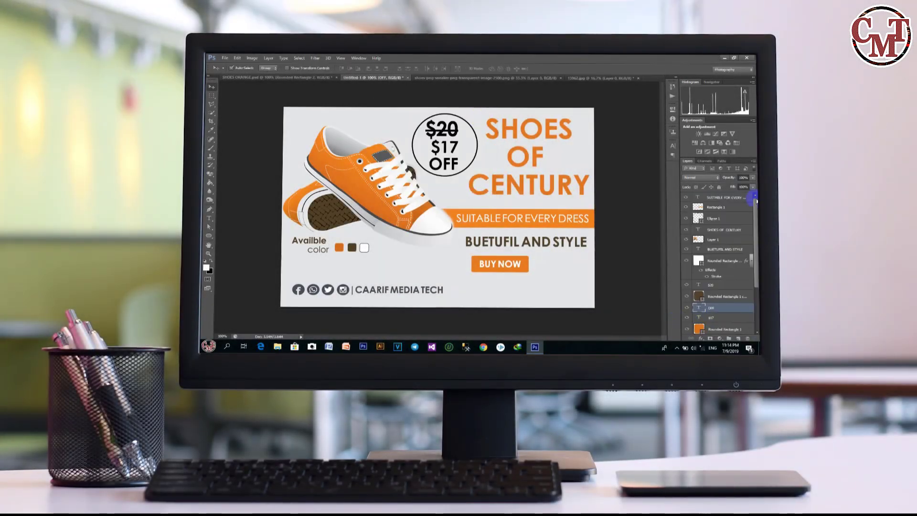
- Switch to the desktop, show its icons and open the saved SHOES QURUX image
{"action": "left_click", "coordinate": [725, 57]}
{"action": "right_click", "coordinate": [547, 169]}
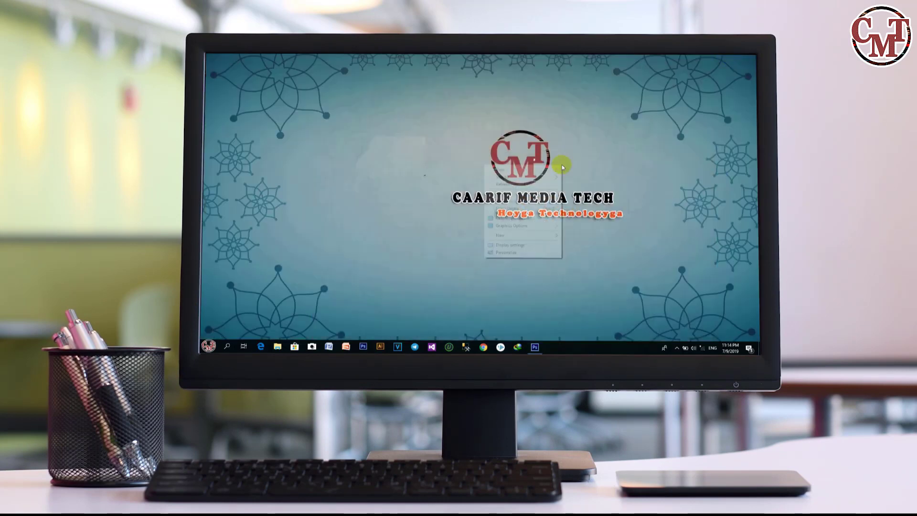
{"action": "mouse_move", "coordinate": [548, 170]}
{"action": "left_click", "coordinate": [581, 208]}
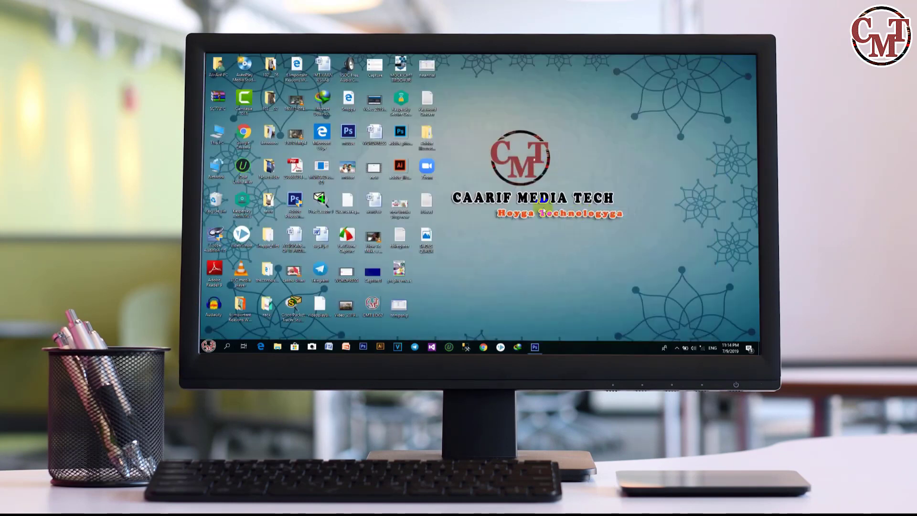
{"action": "double_click", "coordinate": [419, 236]}
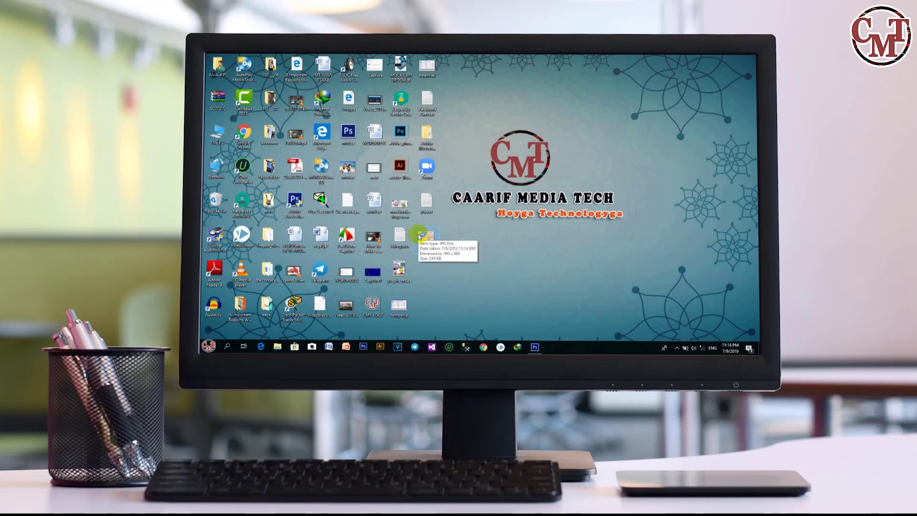